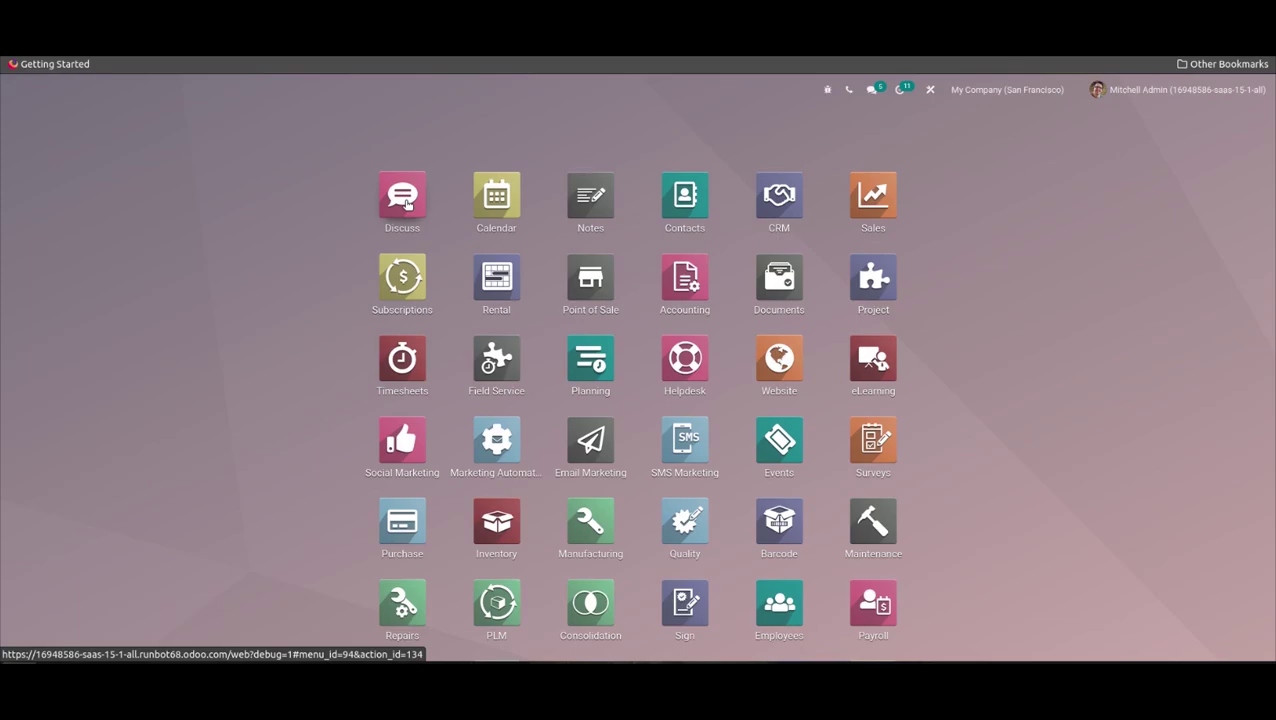
# - Type 'se' on the home screen to filter apps and menu entries
pyautogui.write('se')
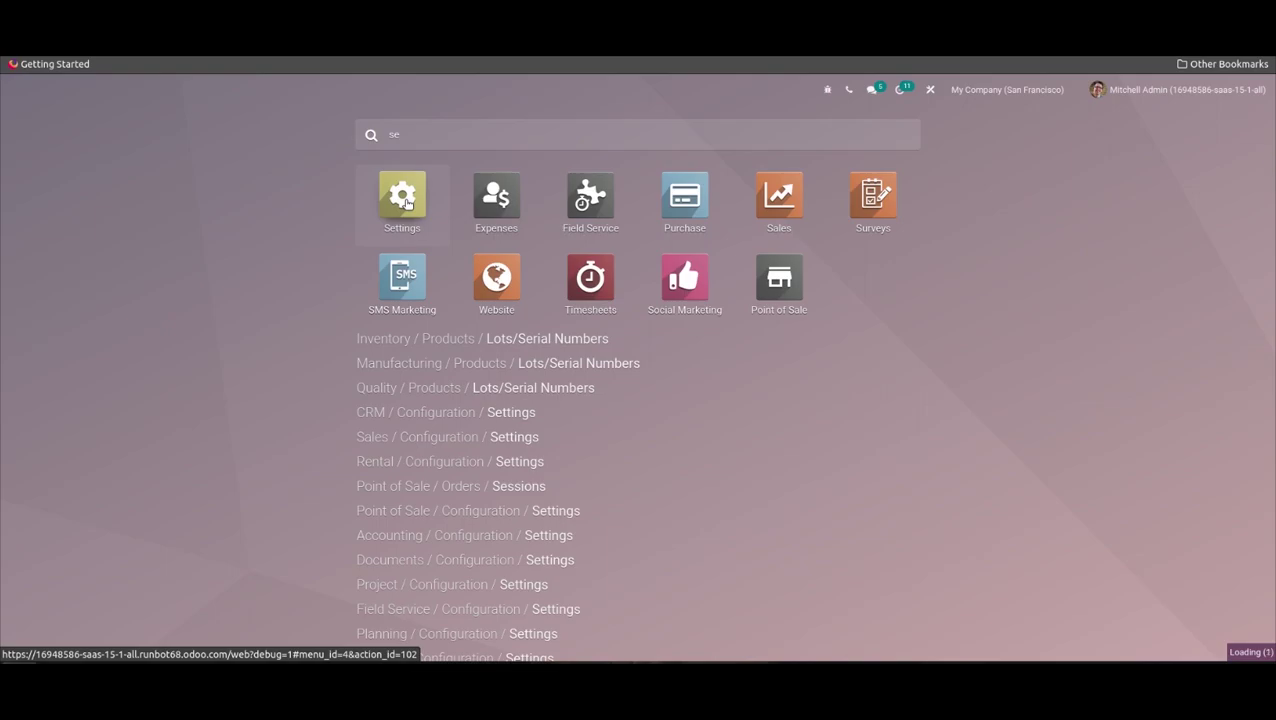
# - Open Settings and go to Users & Companies > Companies
pyautogui.click(404, 200)
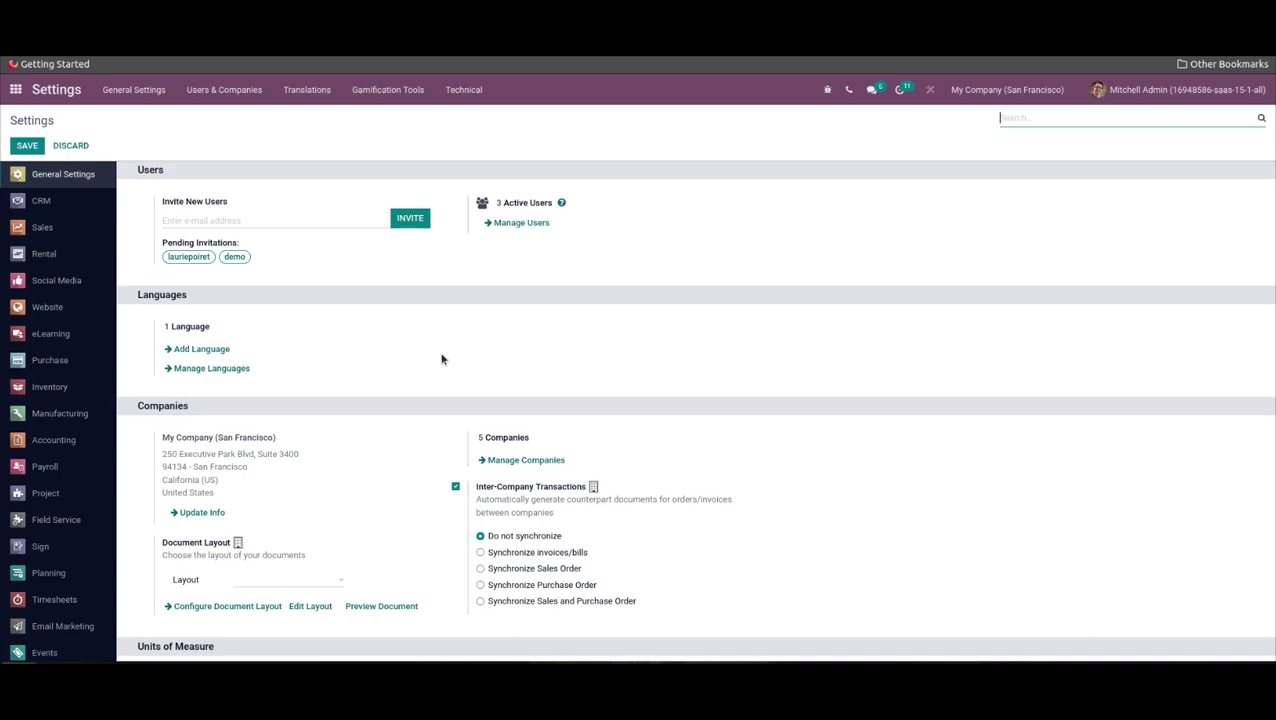
pyautogui.click(222, 92)
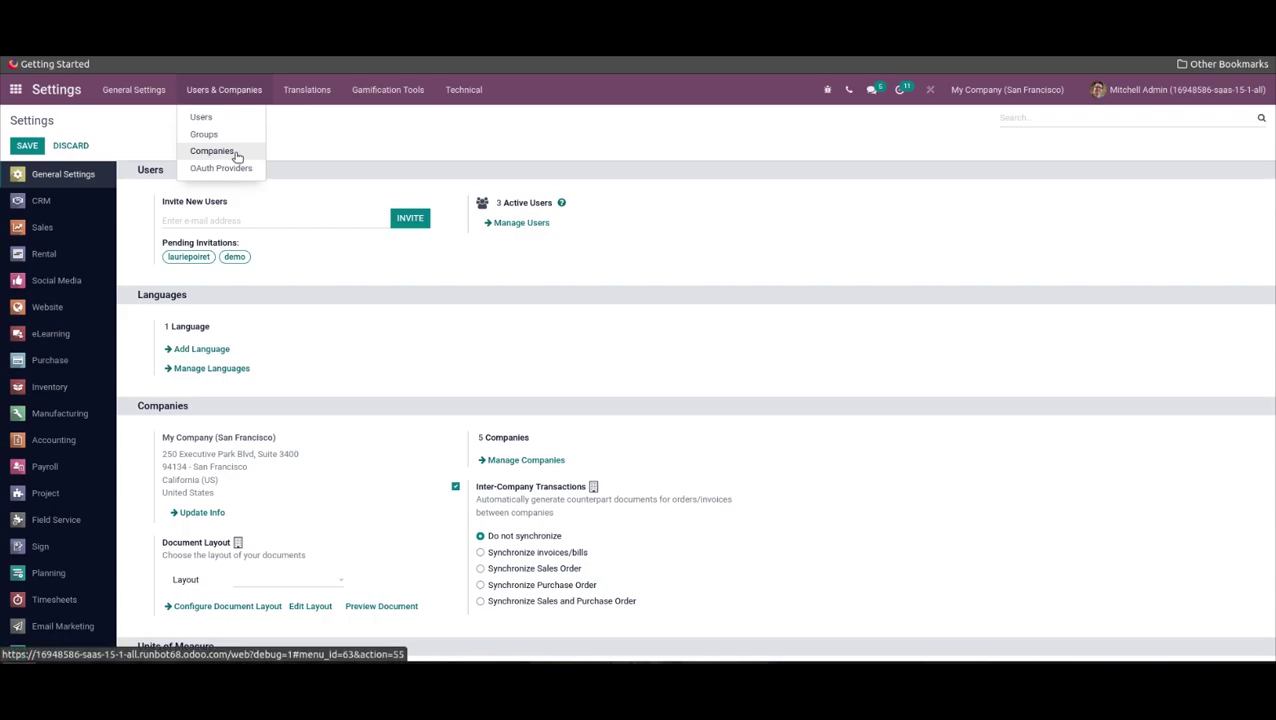
pyautogui.click(236, 152)
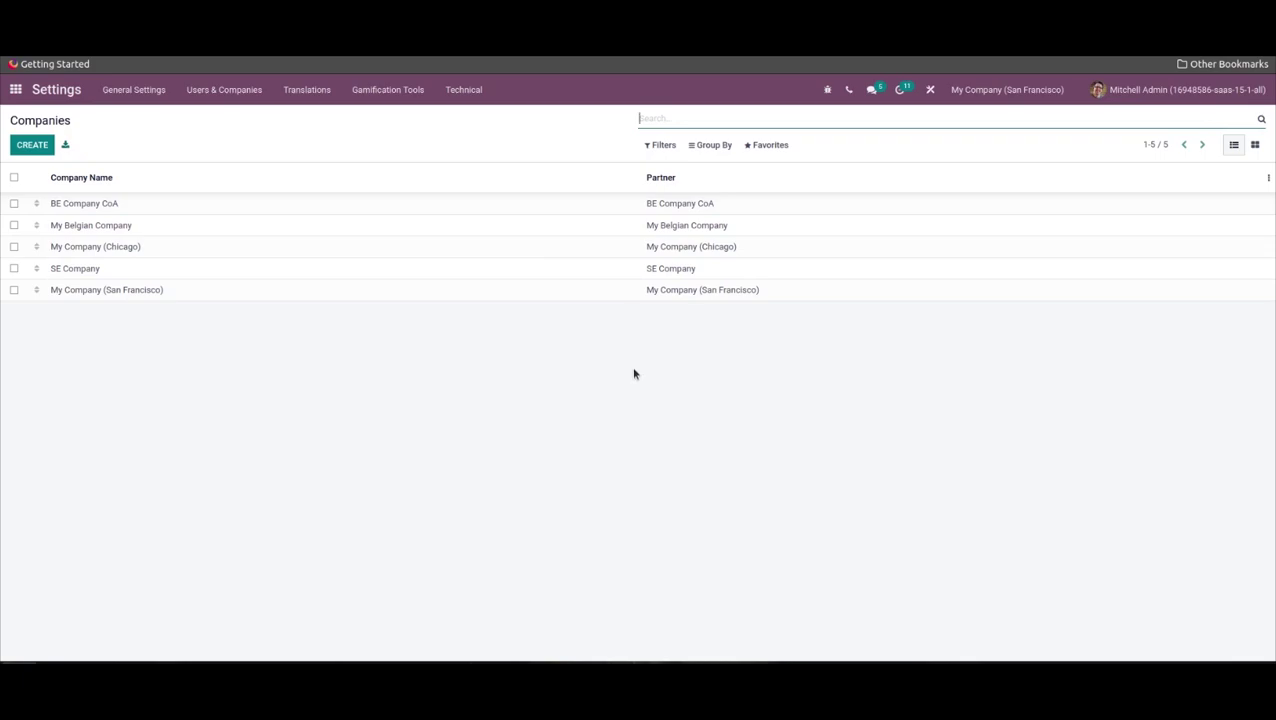
# - Create a new company named 'Demo Company'
pyautogui.click(31, 146)
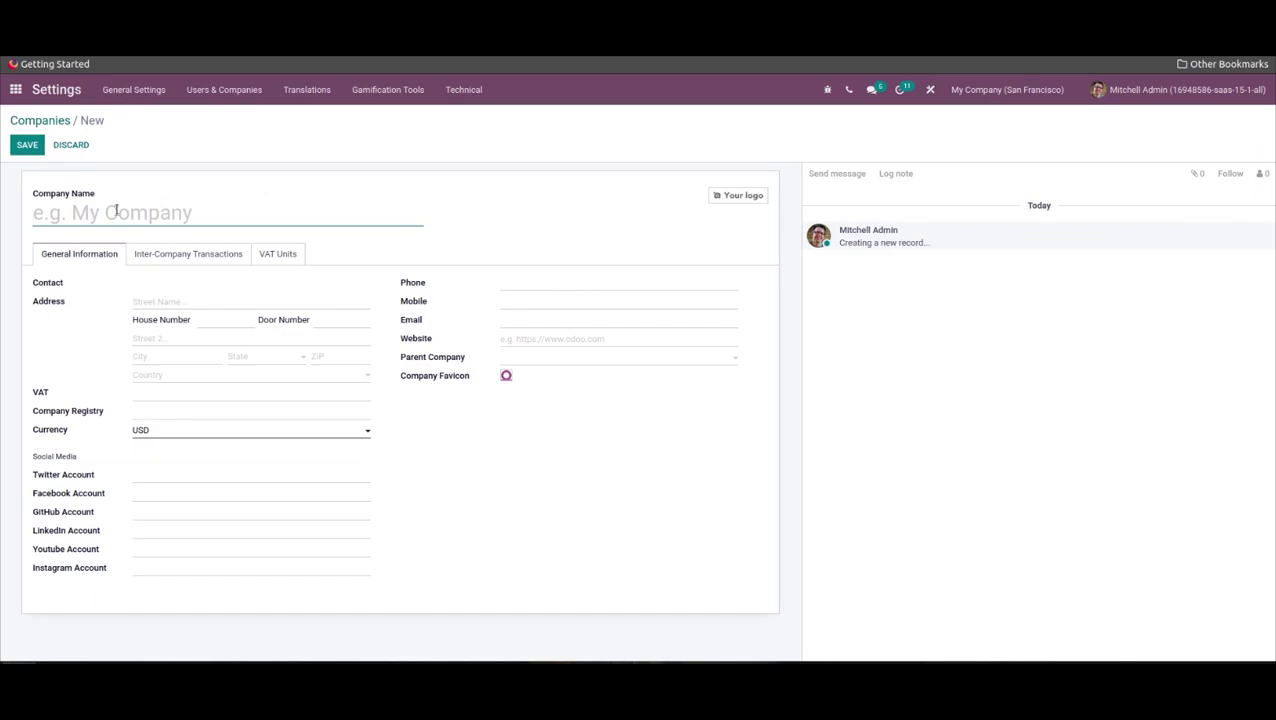
pyautogui.write('Demo C')
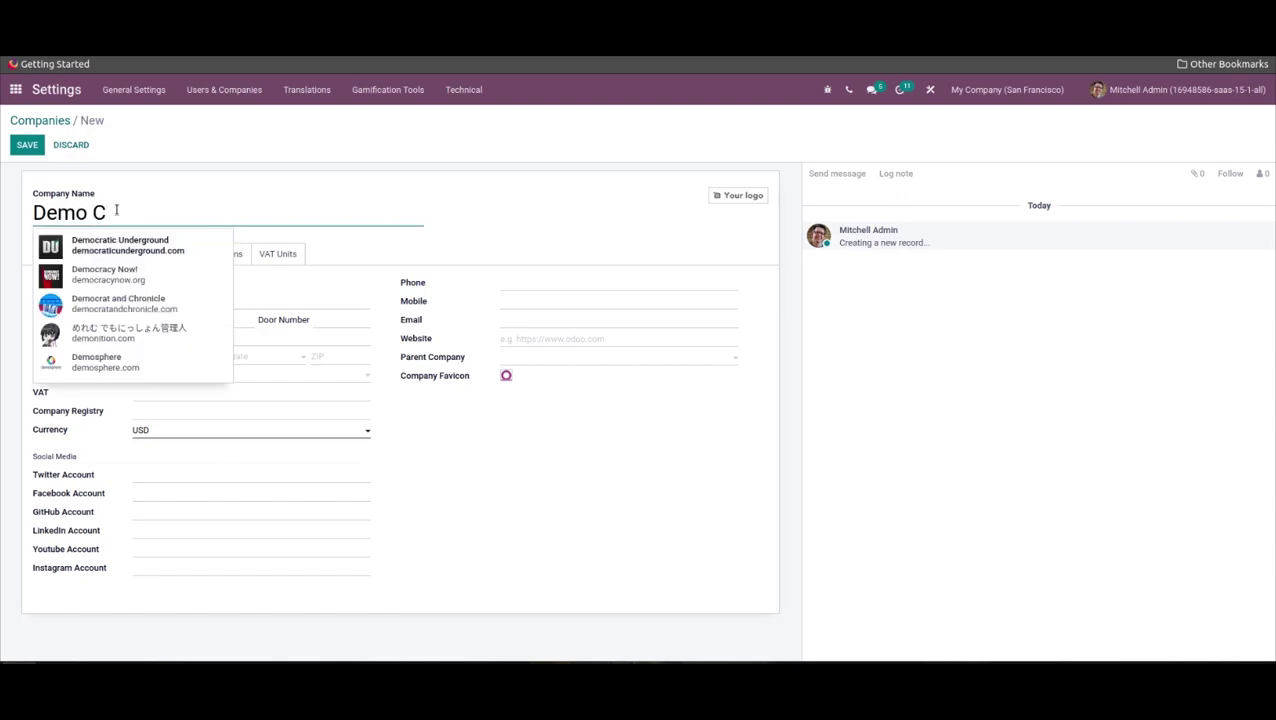
pyautogui.write('ompany')
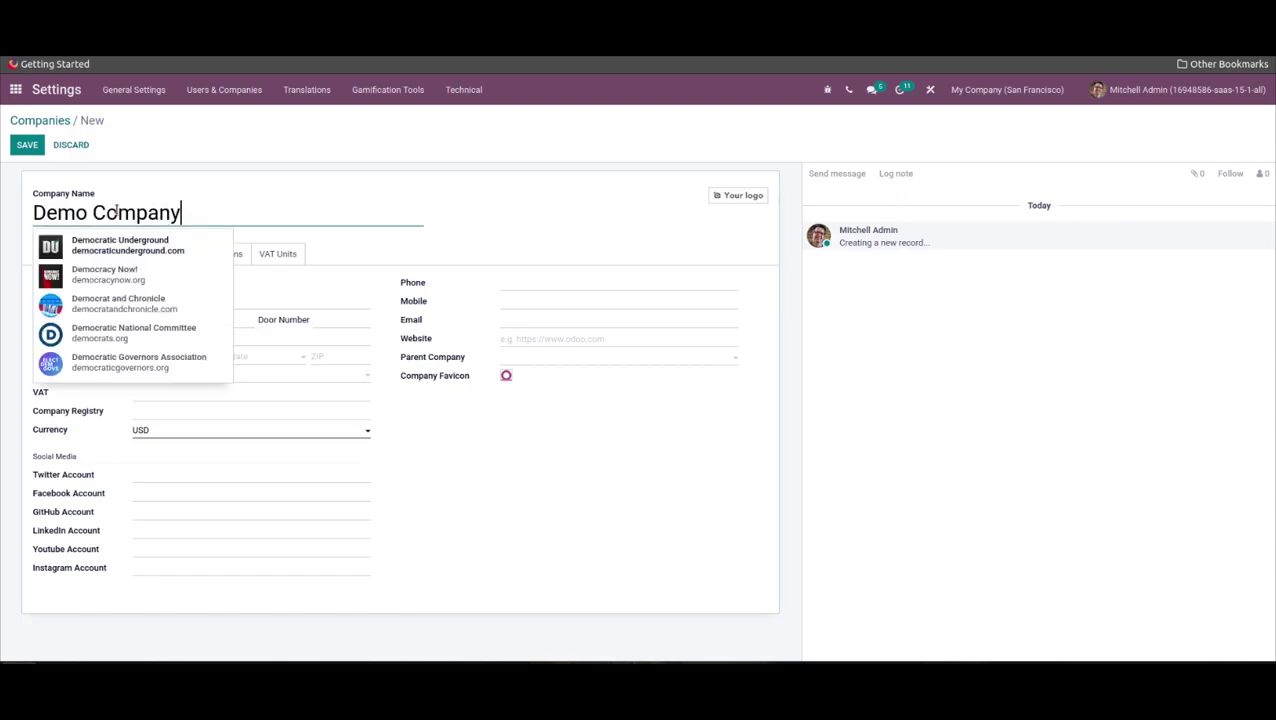
pyautogui.click(234, 199)
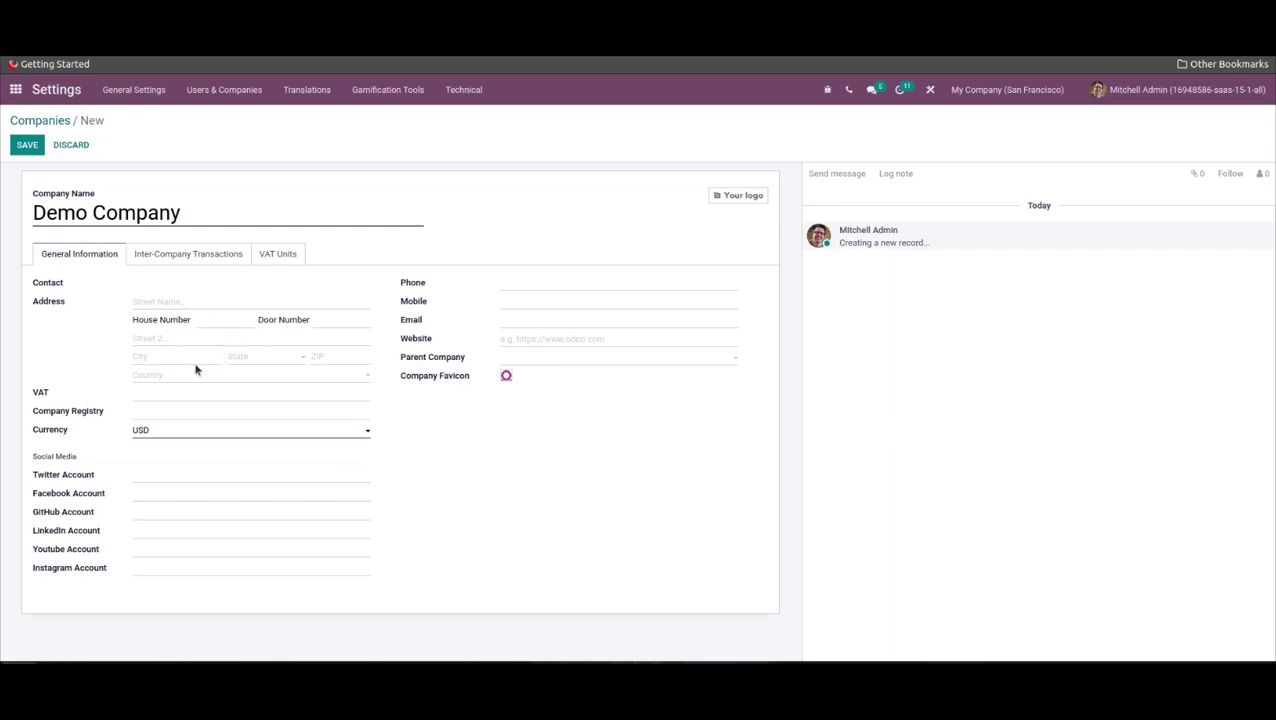
# - Enter street 'Green valley street', house number 231, door 12 and Street 2 'Mexico street'
pyautogui.click(157, 301)
pyautogui.write('Green')
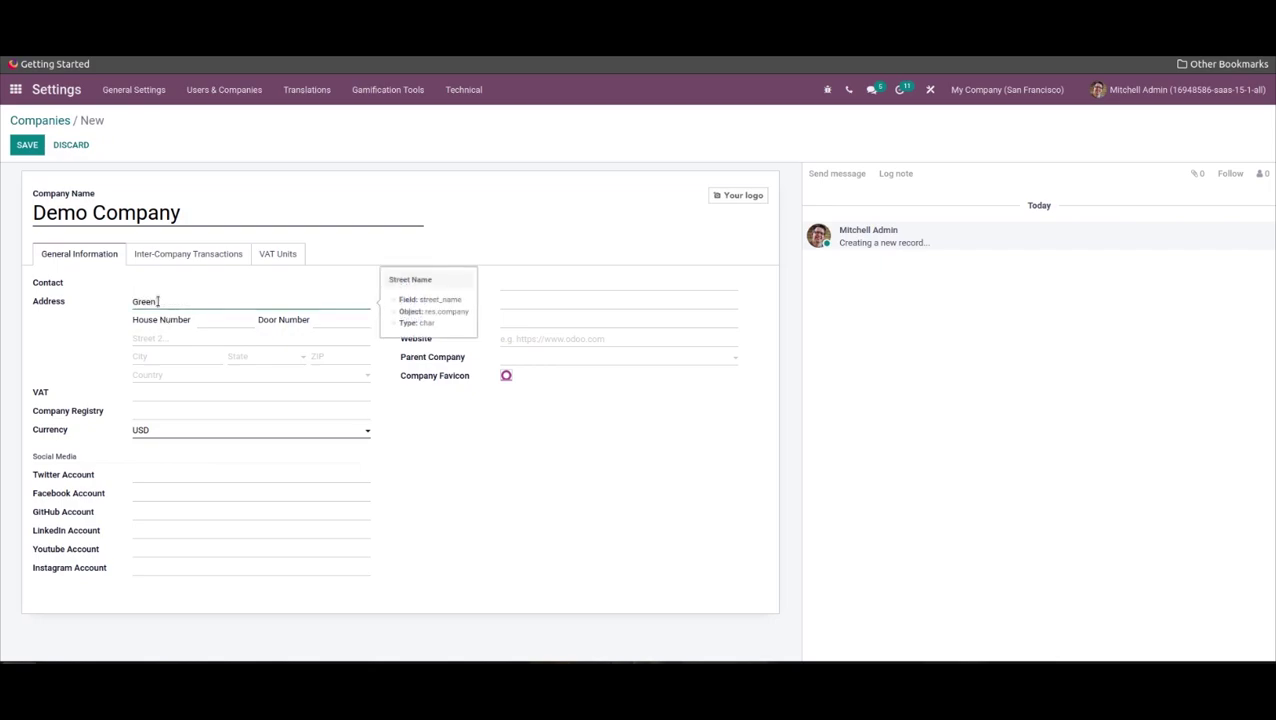
pyautogui.write(' valley street')
pyautogui.click(212, 320)
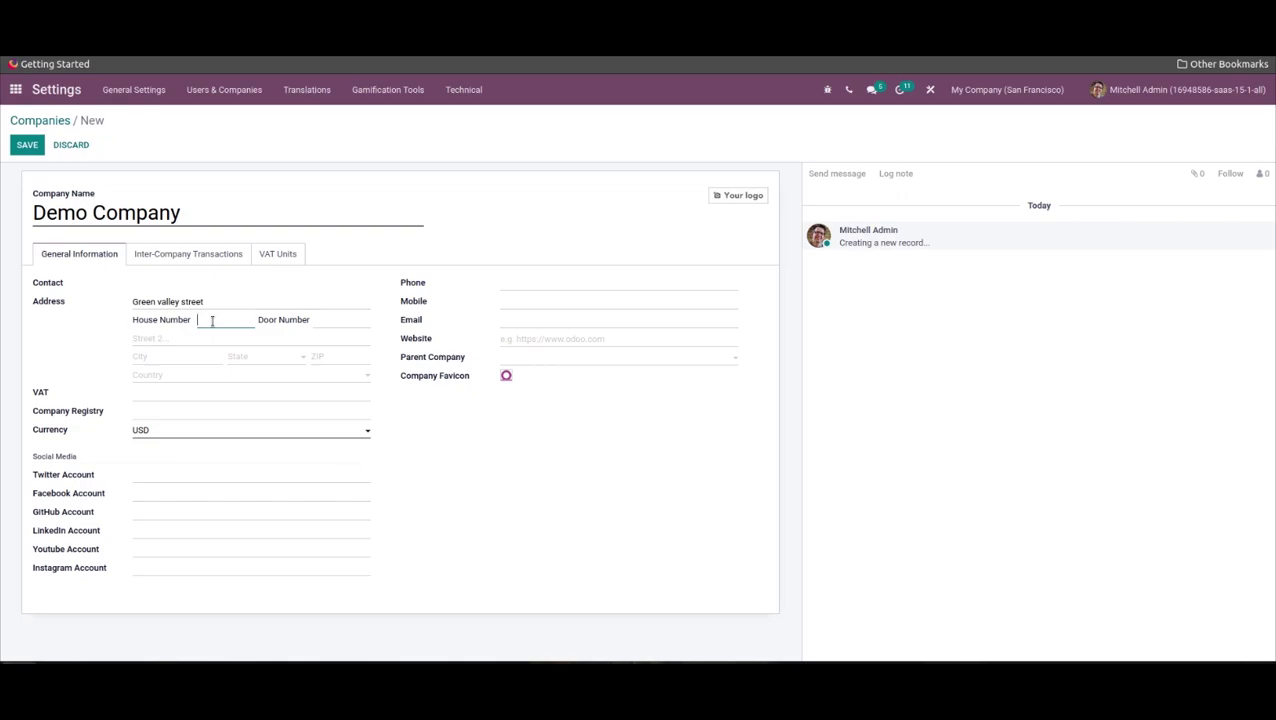
pyautogui.write('231')
pyautogui.click(337, 325)
pyautogui.write('12')
pyautogui.click(182, 338)
pyautogui.write('Me')
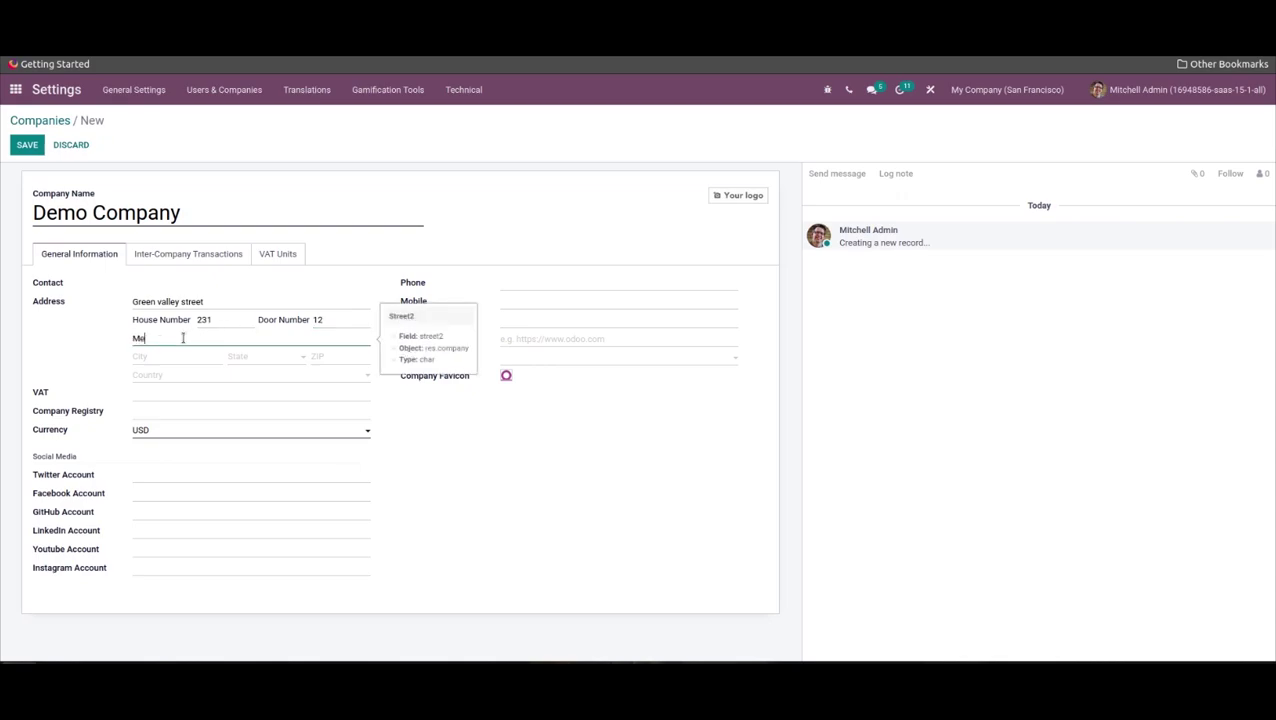
pyautogui.write('xico street')
# - Set the state to Puebla (MX)
pyautogui.click(258, 361)
pyautogui.write('pue')
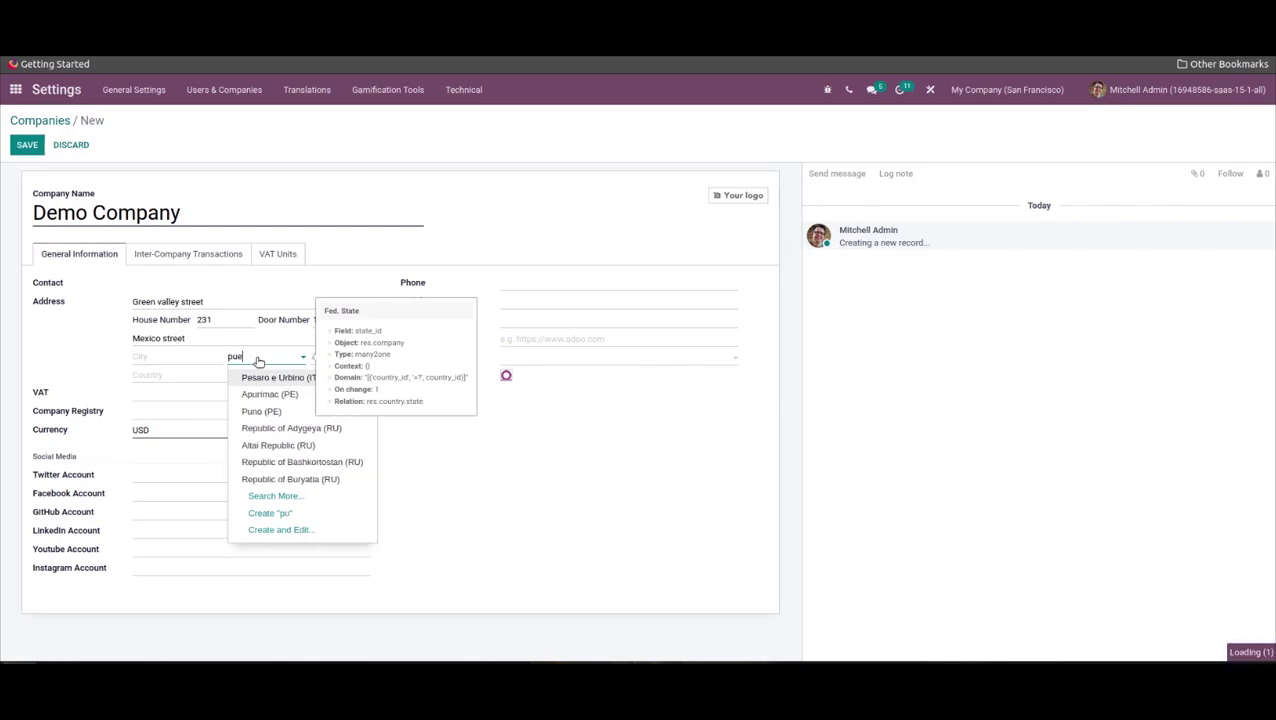
pyautogui.click(256, 377)
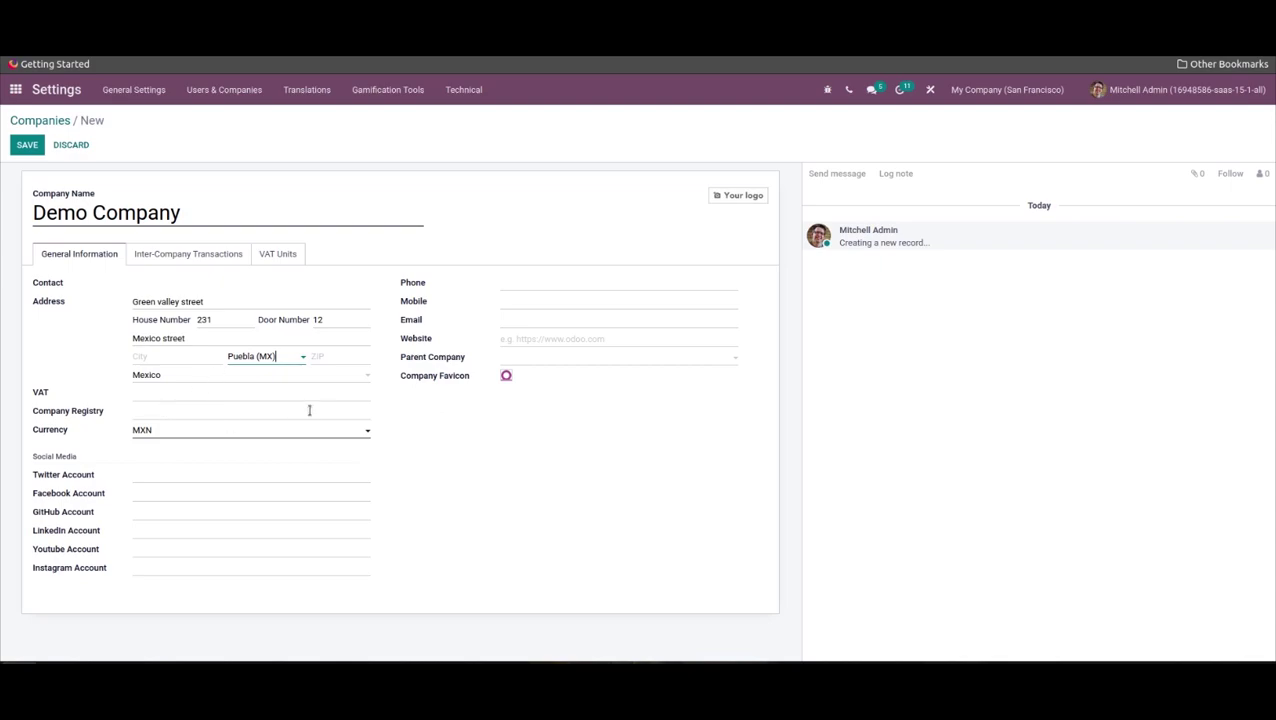
# - Keep currency MXN, set parent company My Company (San Francisco), and view Inter-Company Transactions
pyautogui.click(190, 432)
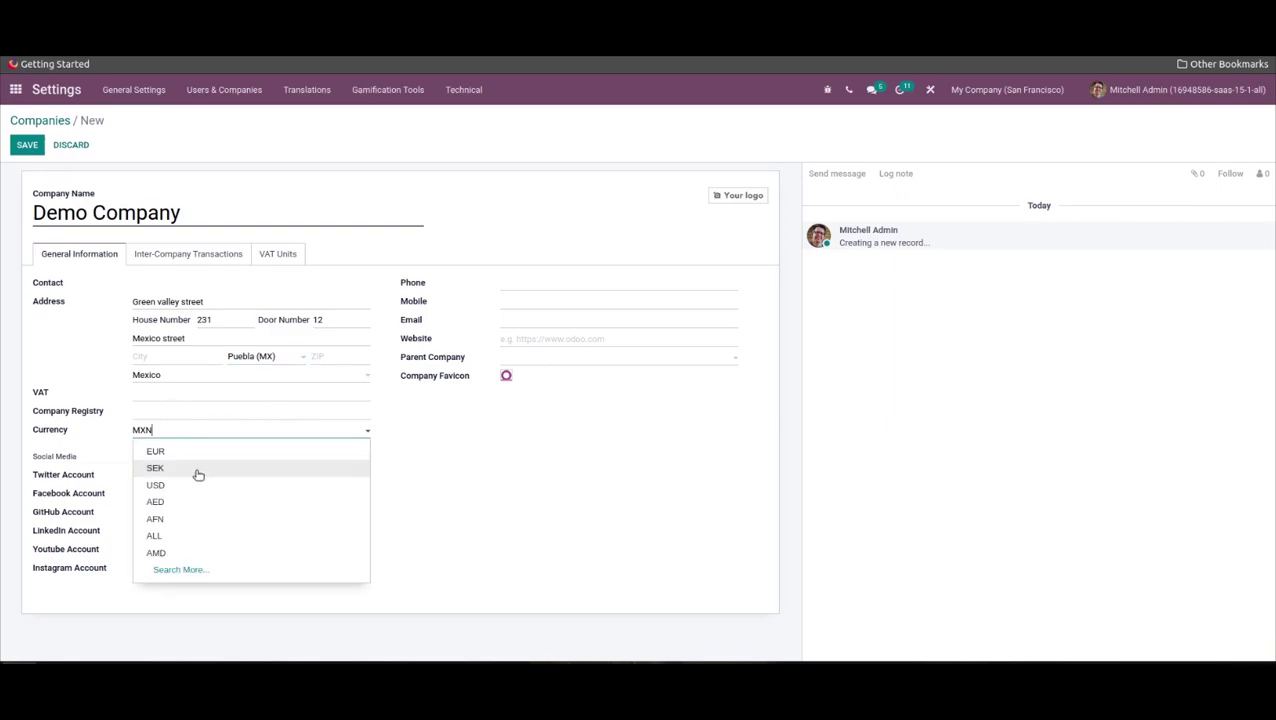
pyautogui.click(460, 441)
pyautogui.moveTo(502, 388)
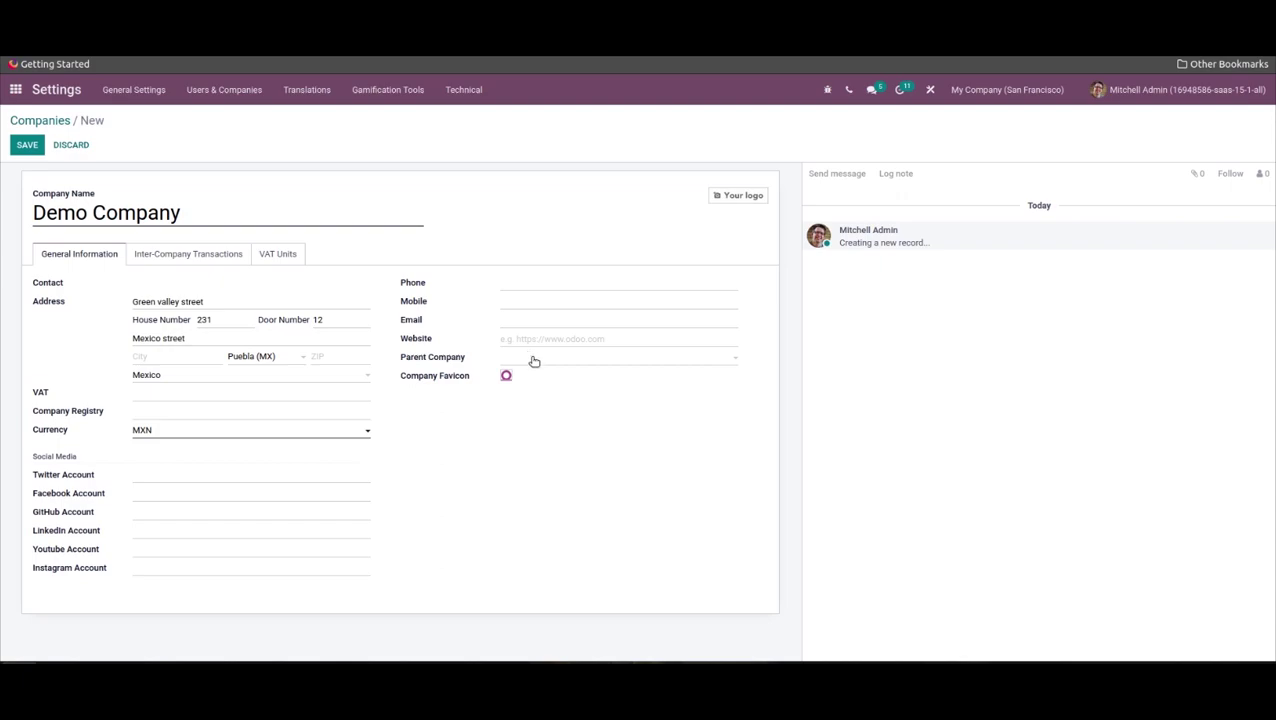
pyautogui.click(533, 360)
pyautogui.click(553, 446)
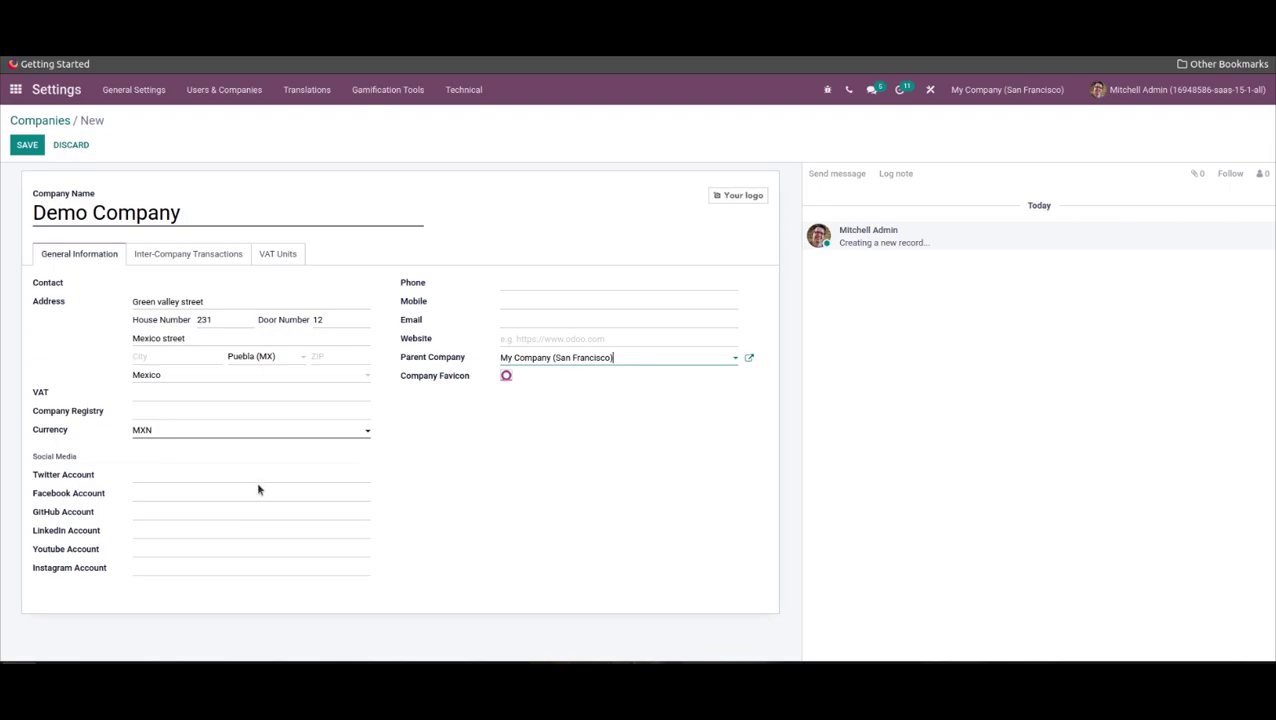
pyautogui.click(219, 255)
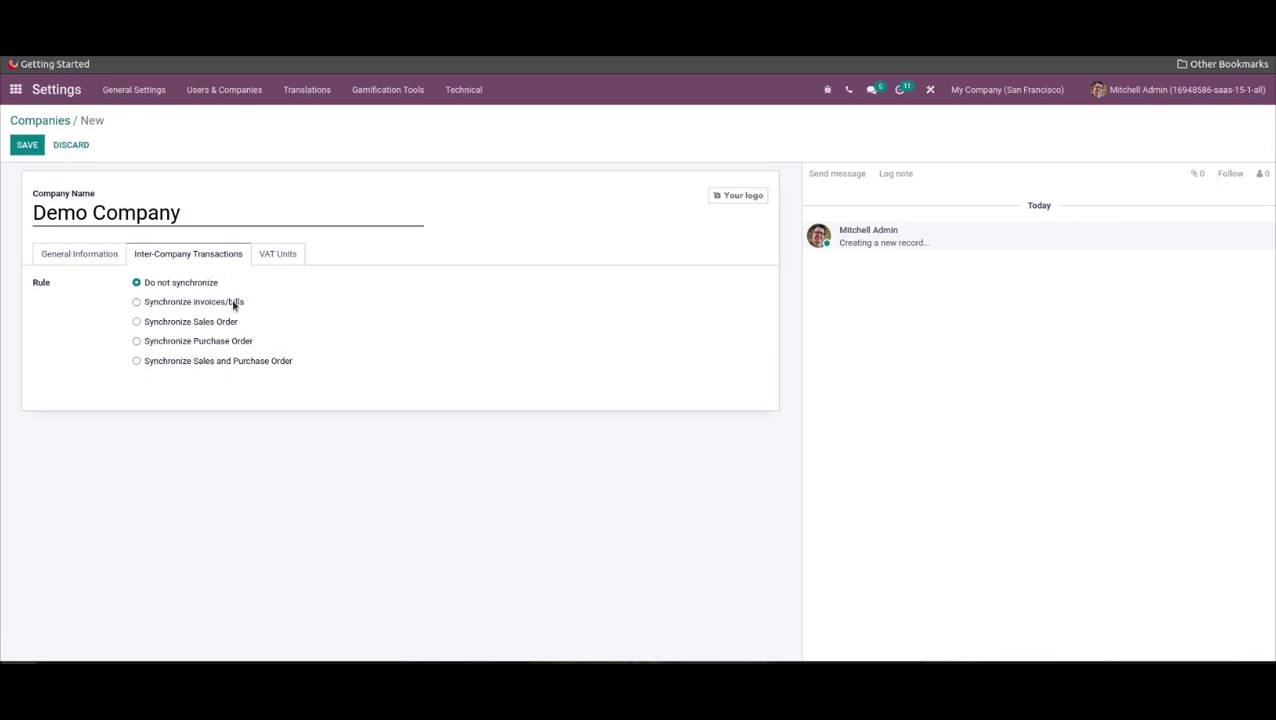
# - Cycle the rule through invoices, sales orders, ending on Synchronize Purchase Order
pyautogui.click(136, 304)
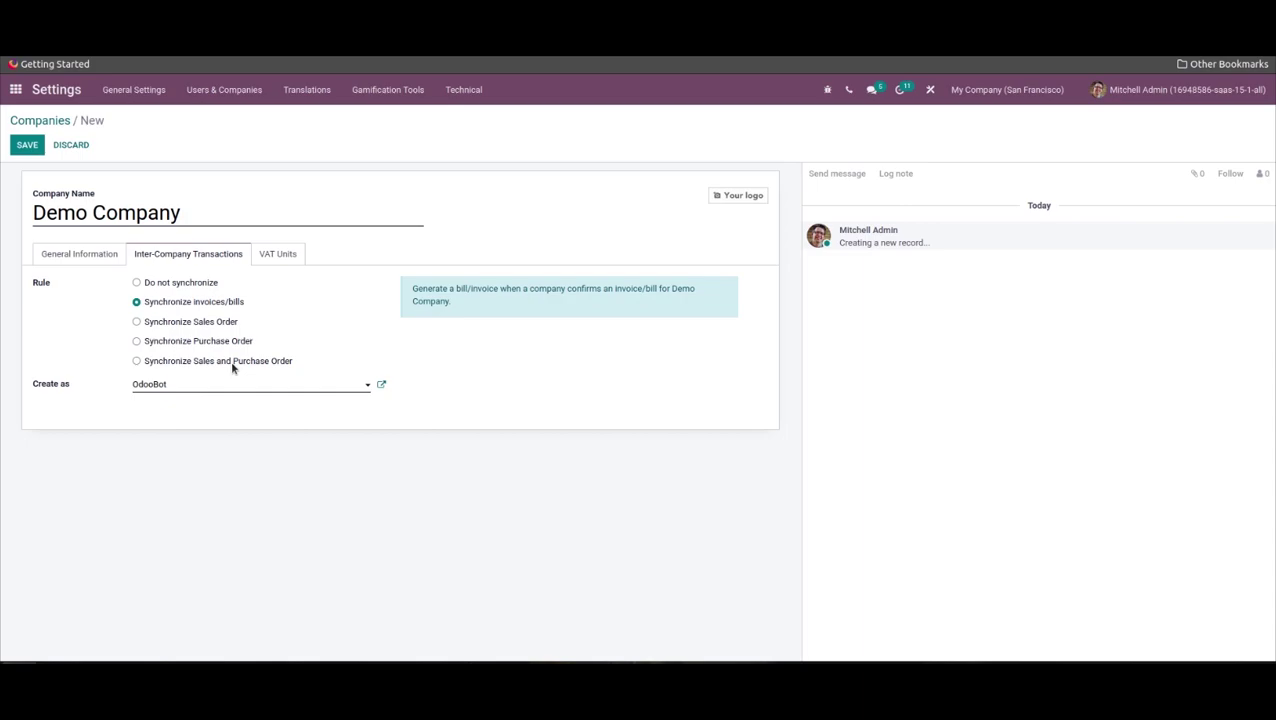
pyautogui.click(137, 322)
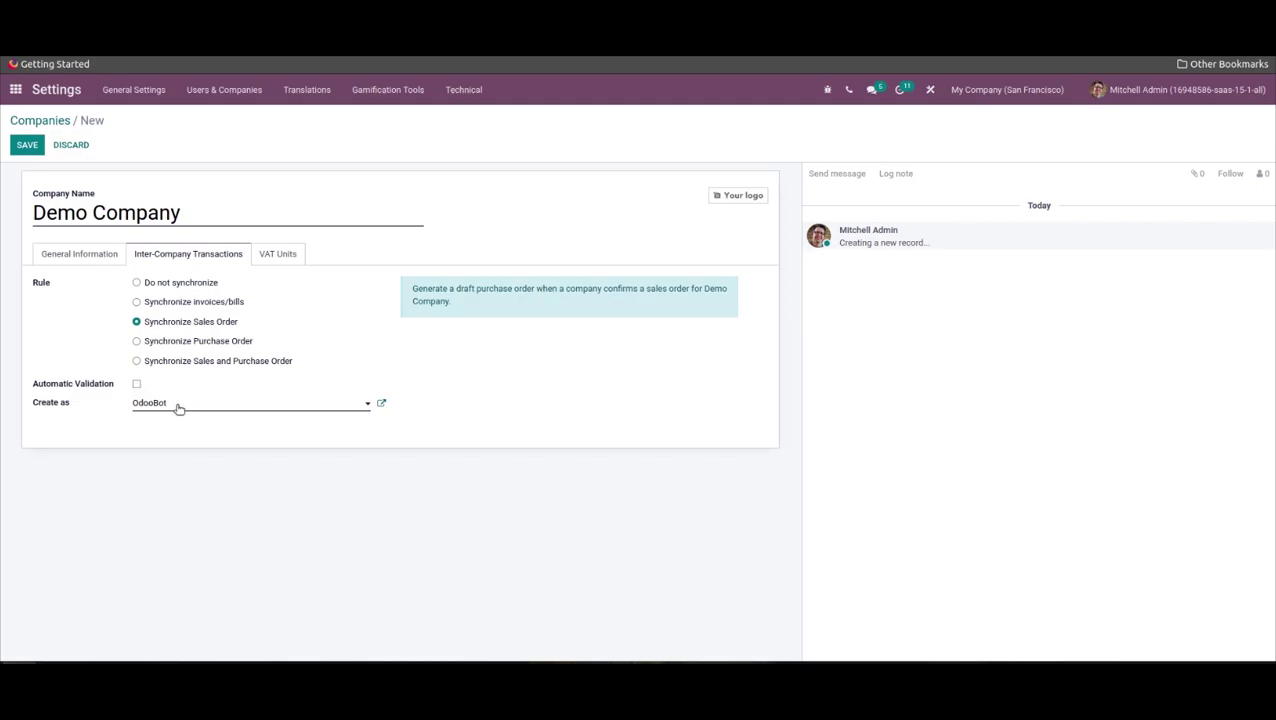
pyautogui.click(136, 341)
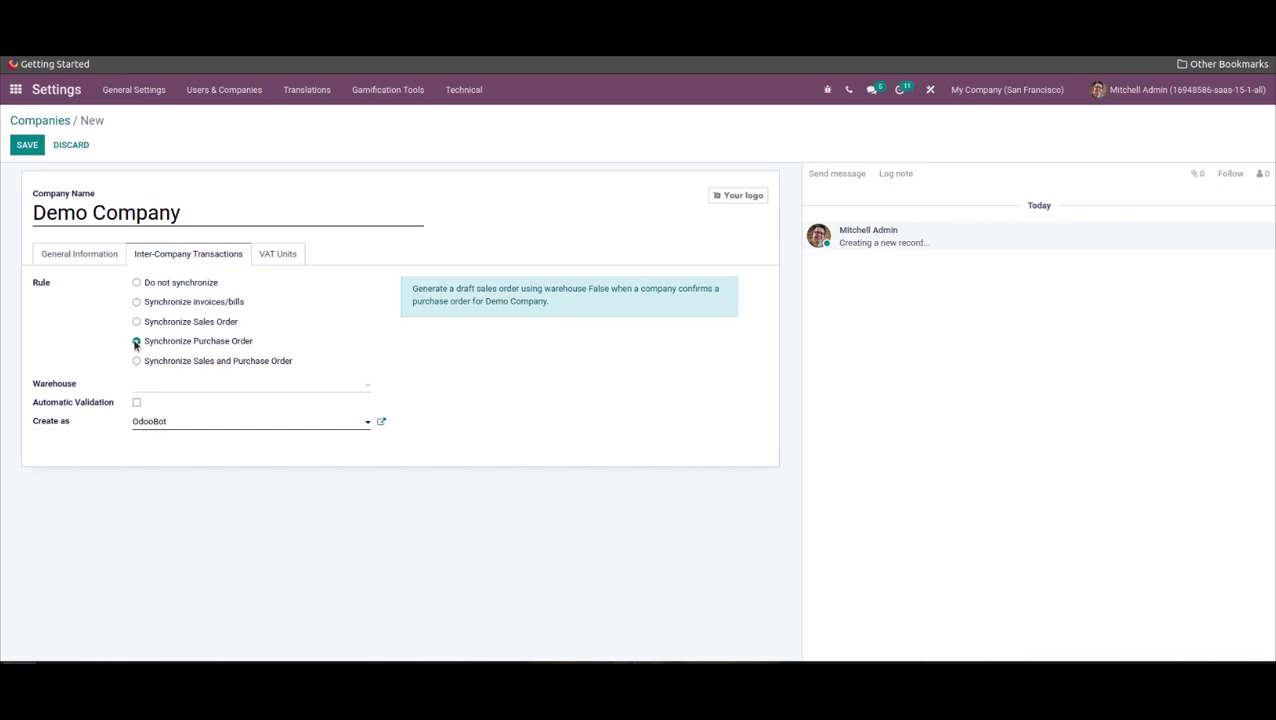
pyautogui.click(167, 391)
# - Close the empty warehouse list and choose Synchronize Sales and Purchase Order
pyautogui.click(168, 390)
pyautogui.click(137, 362)
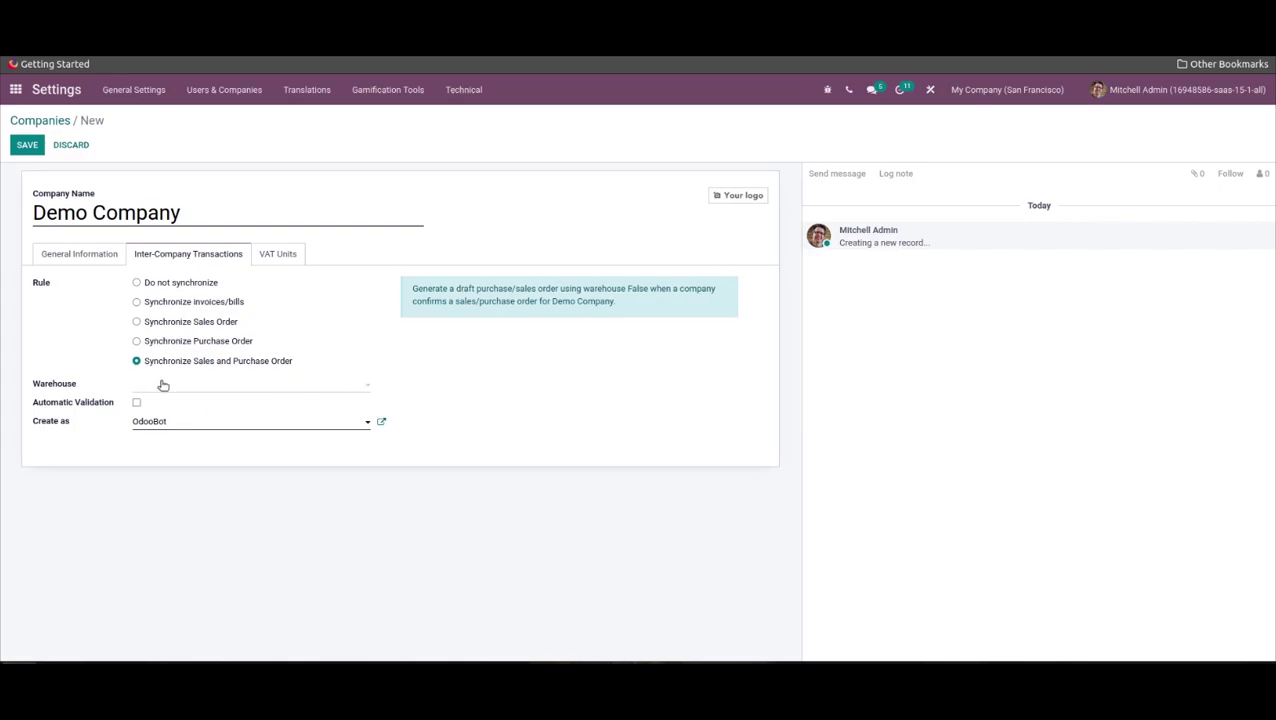
# - On the VAT Units tab, add a line to bring up the Add: Tax Units dialog
pyautogui.click(292, 257)
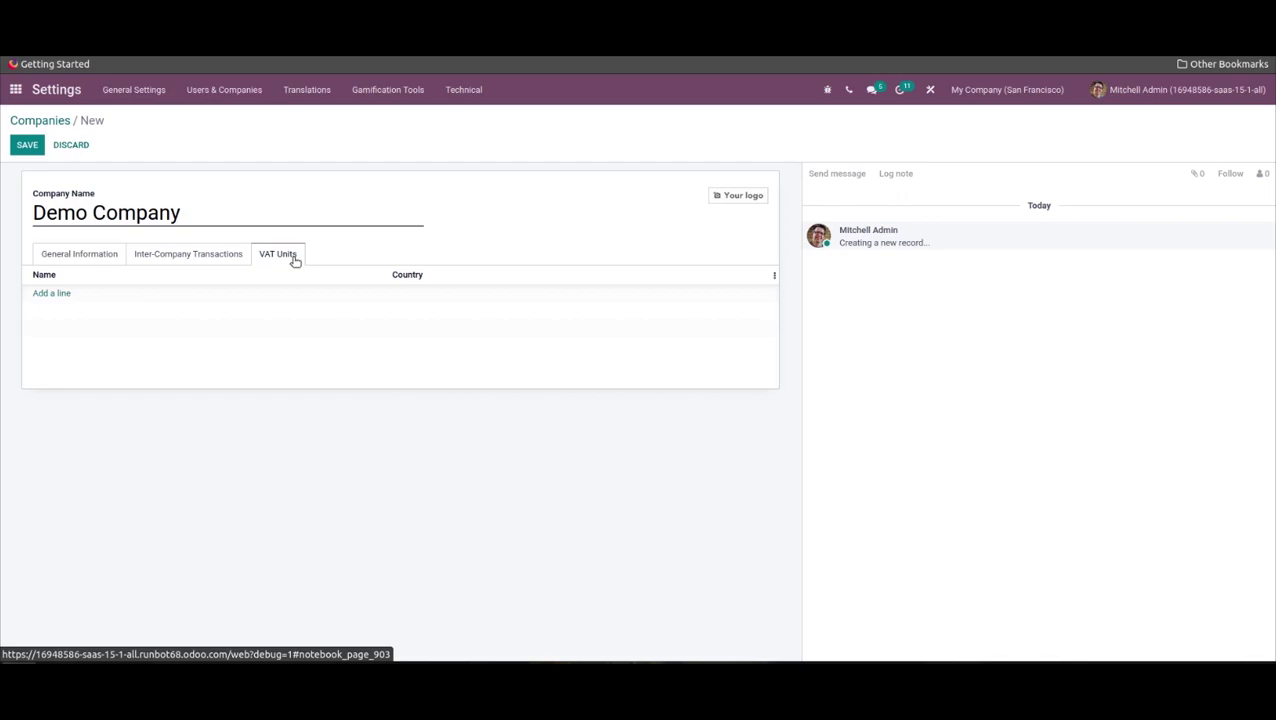
pyautogui.moveTo(240, 288)
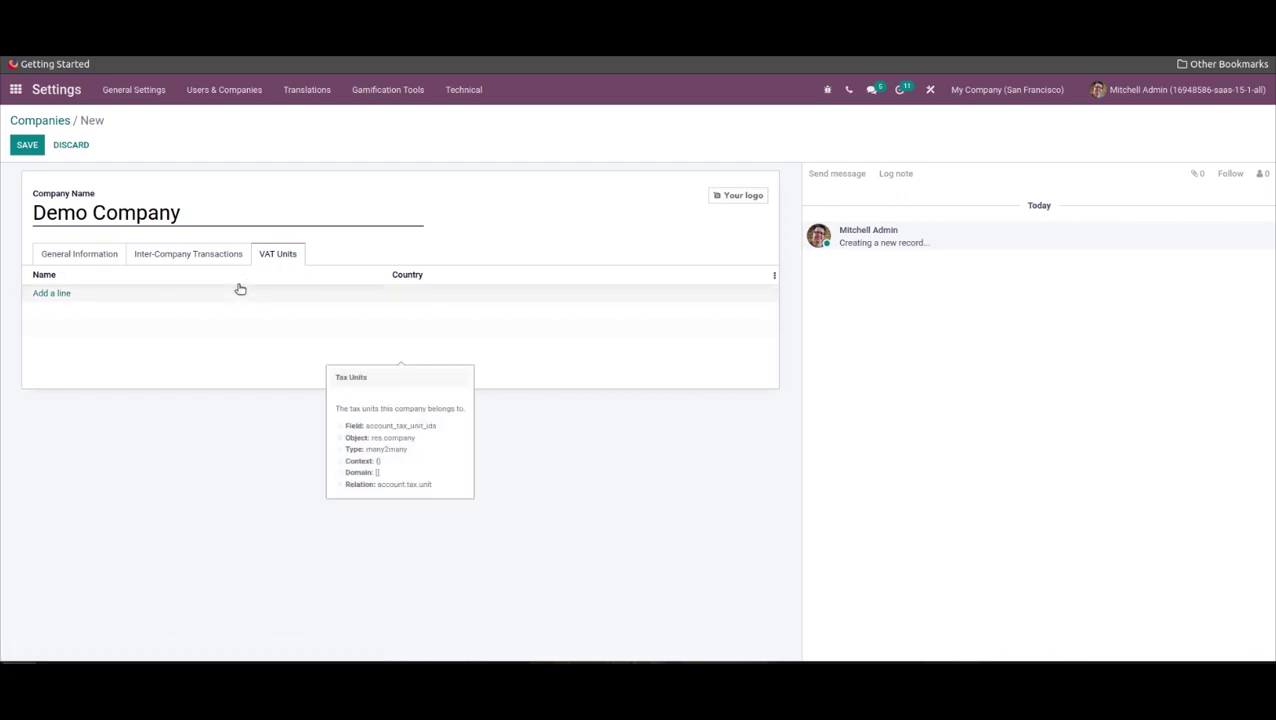
pyautogui.click(40, 294)
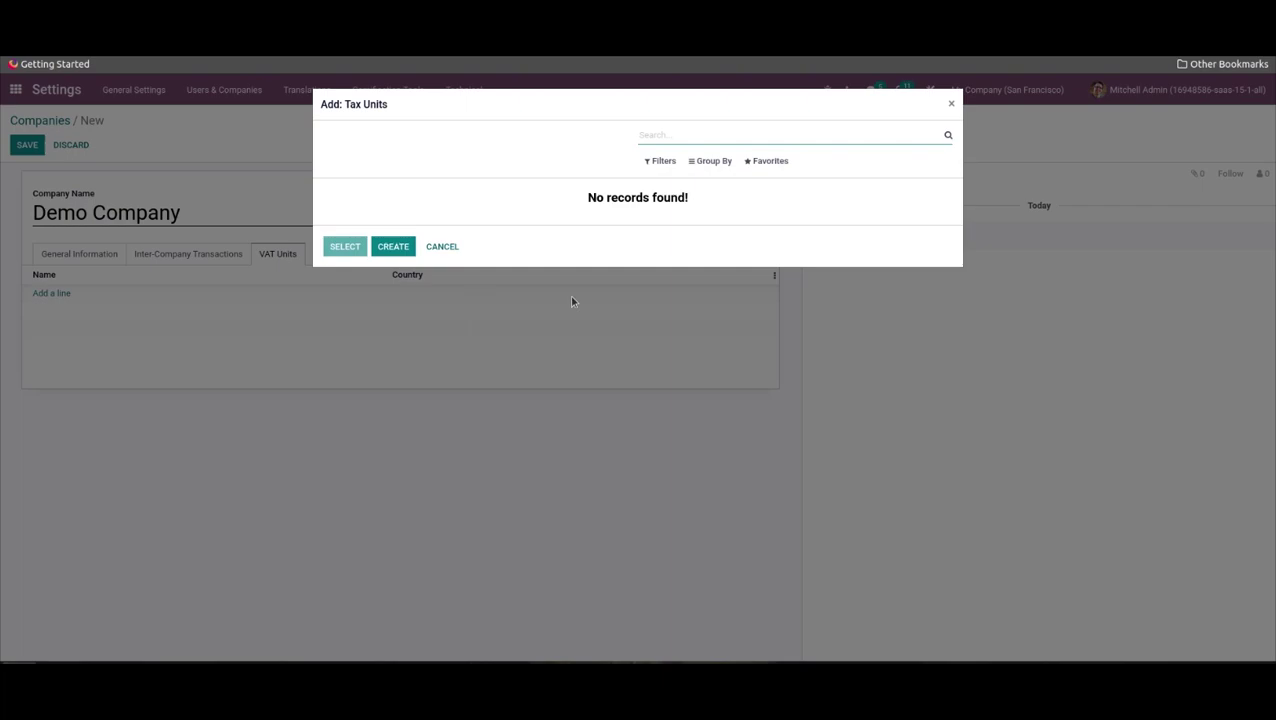
# - Create a new tax unit named 'Purchase Tax' with country Mexico
pyautogui.click(393, 249)
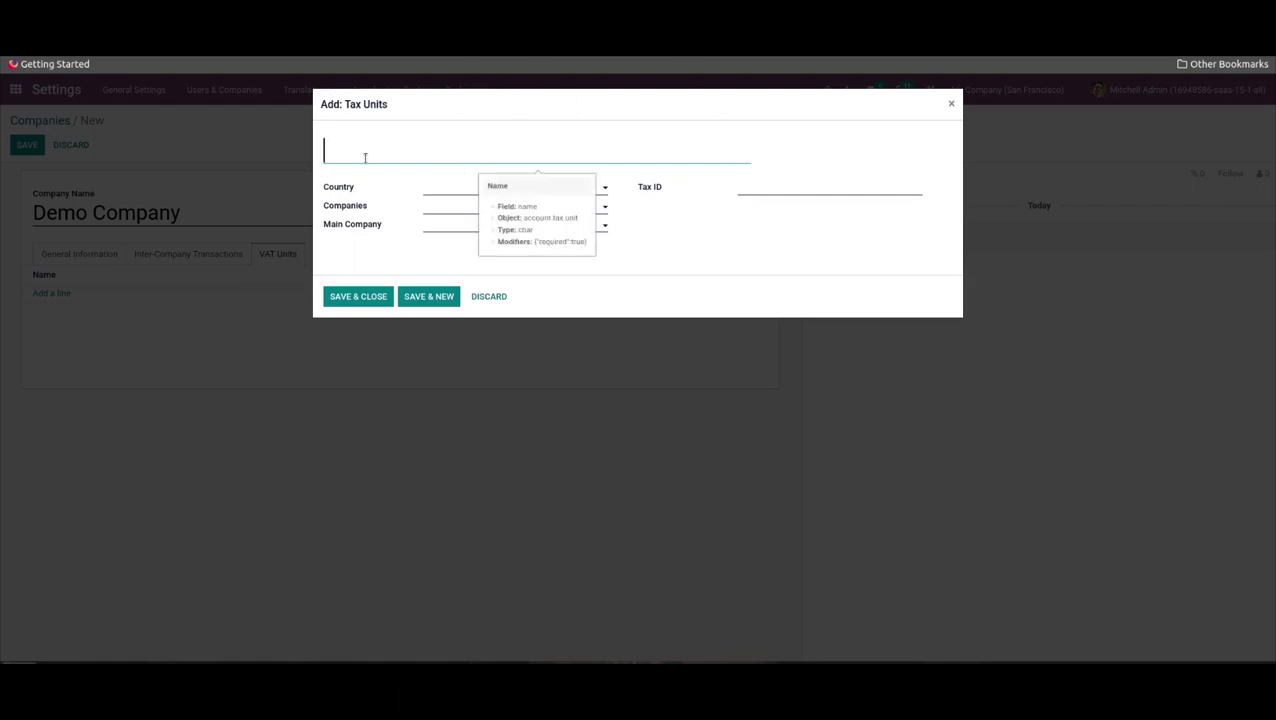
pyautogui.write('Pur')
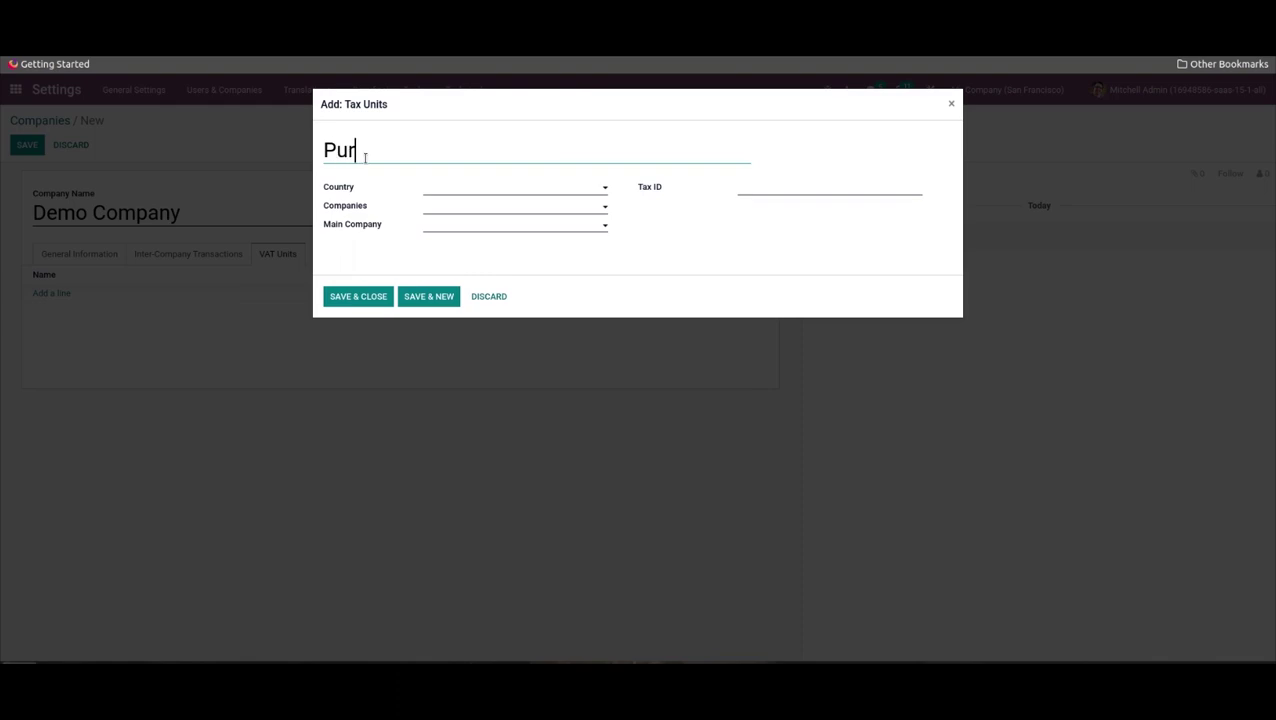
pyautogui.write('chase Tax')
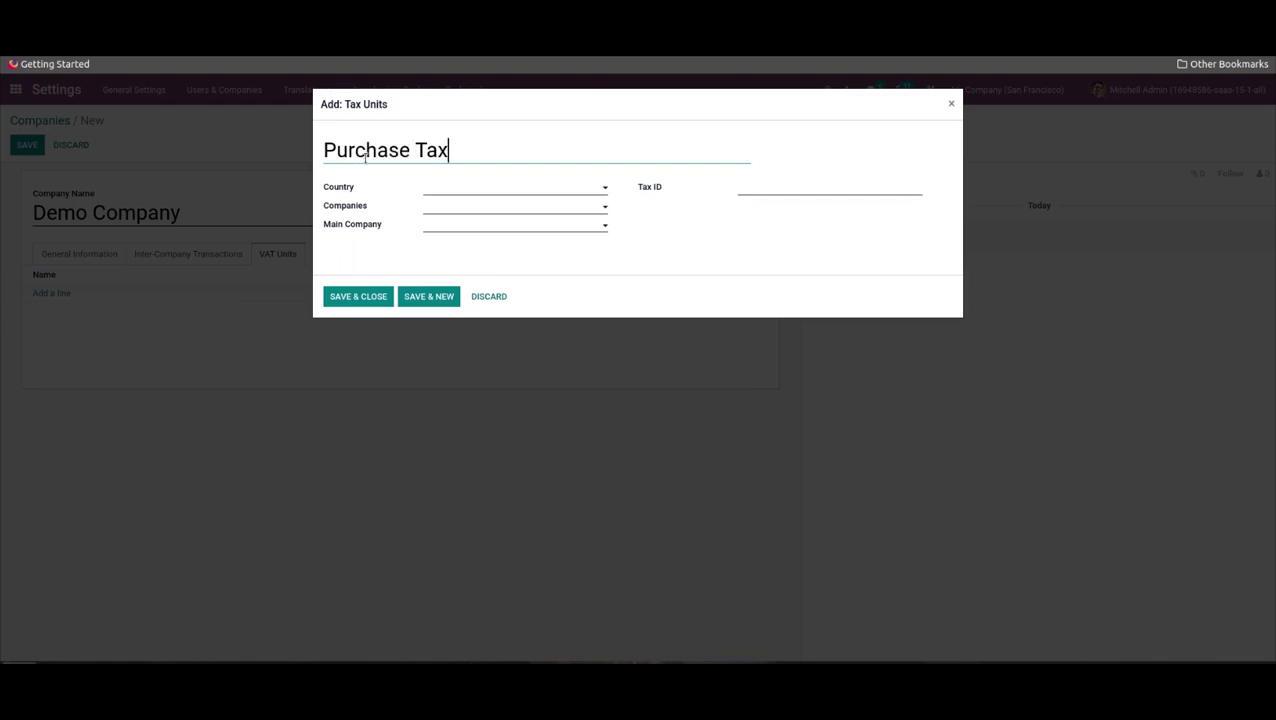
pyautogui.click(475, 187)
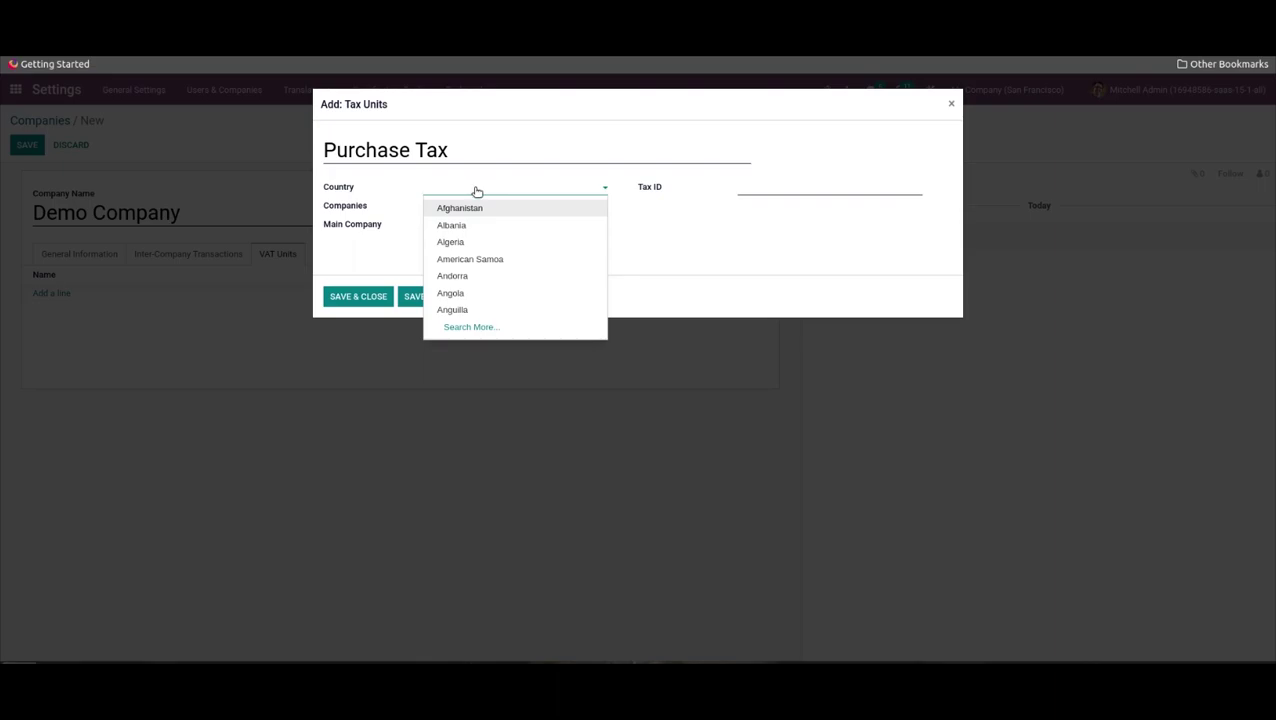
pyautogui.write('mex')
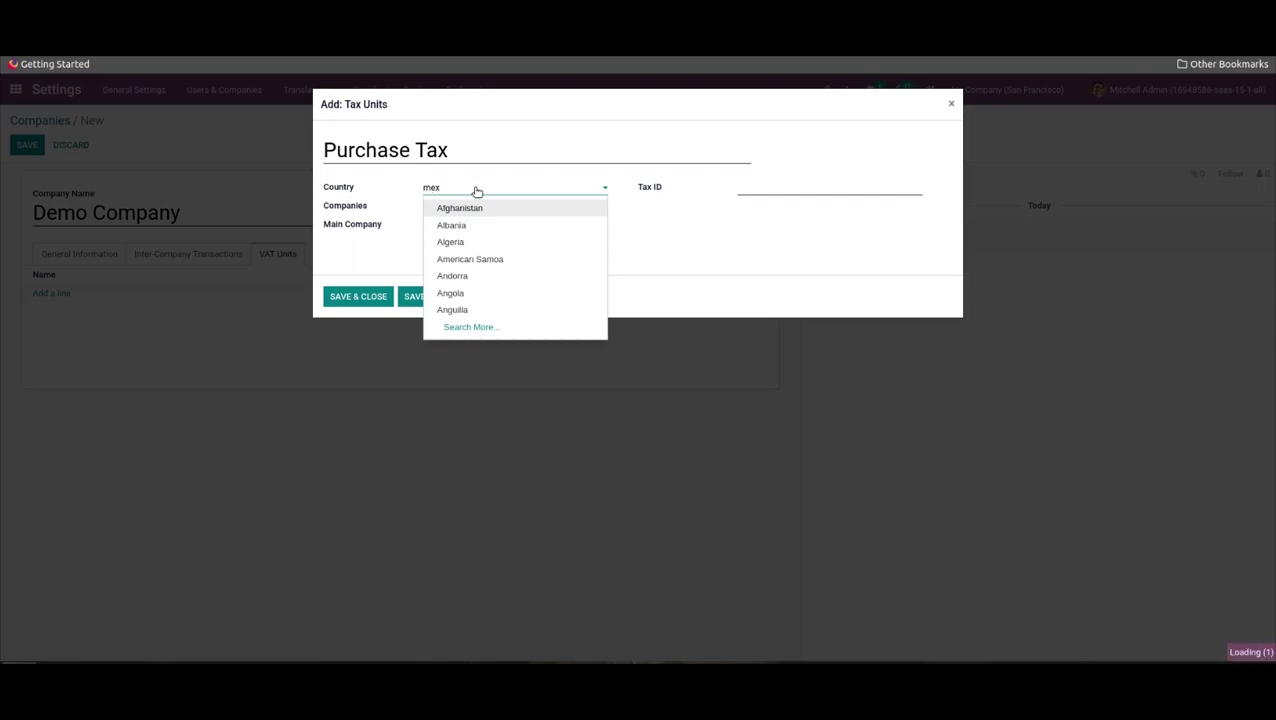
pyautogui.click(455, 208)
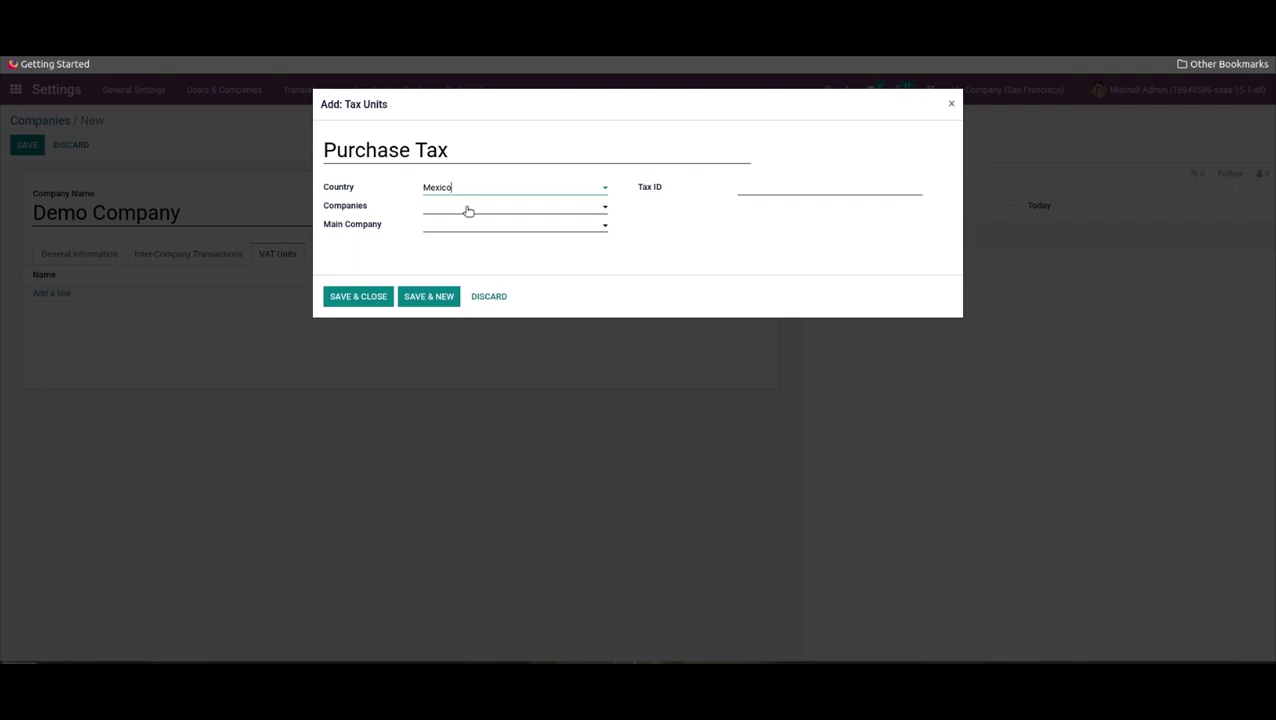
# - Check the companies list, tab to the main company field, then discard the tax unit
pyautogui.click(468, 211)
pyautogui.click(477, 212)
pyautogui.press('Tab')
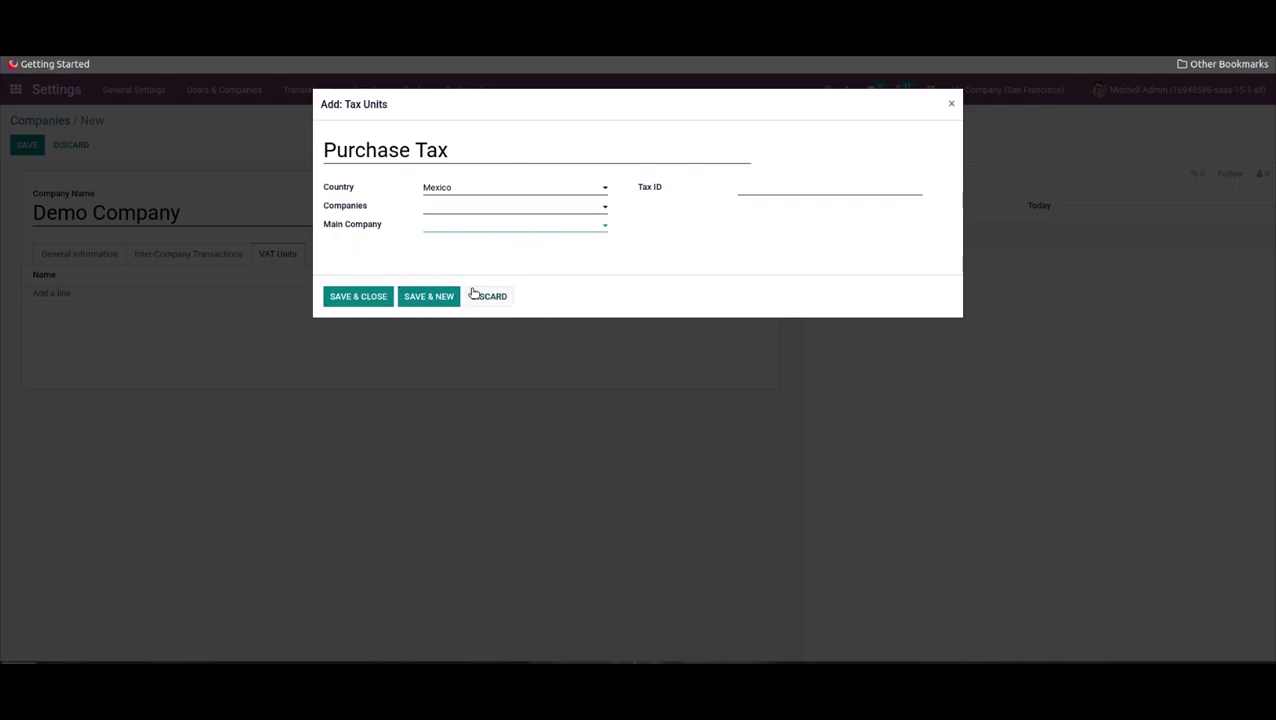
pyautogui.click(975, 90)
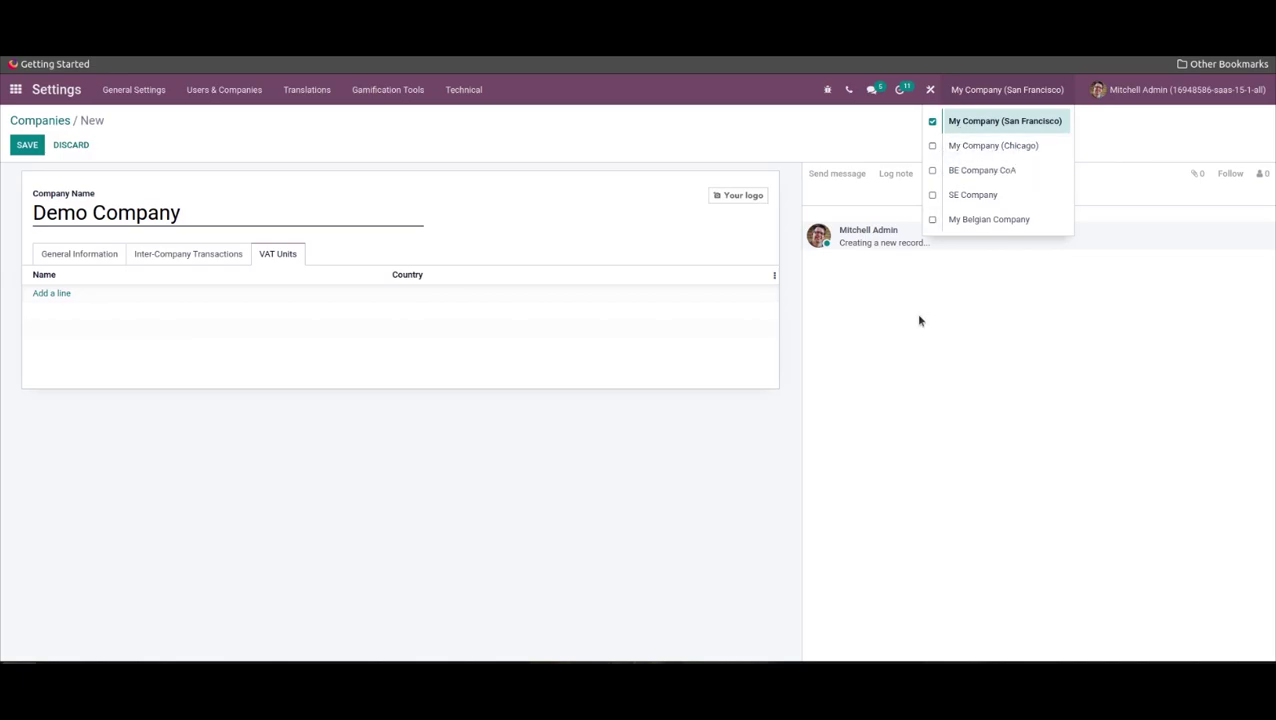
# - Dismiss the company switcher and open the Accounting app from the apps menu
pyautogui.click(461, 238)
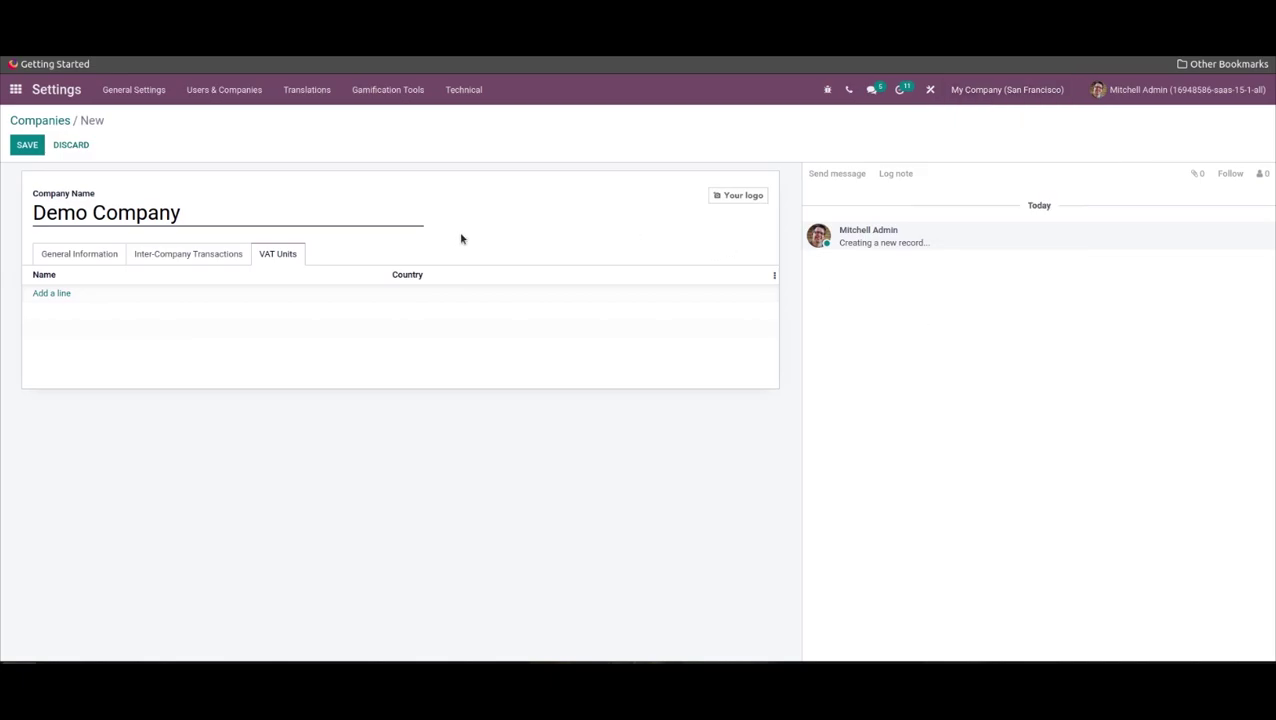
pyautogui.click(13, 89)
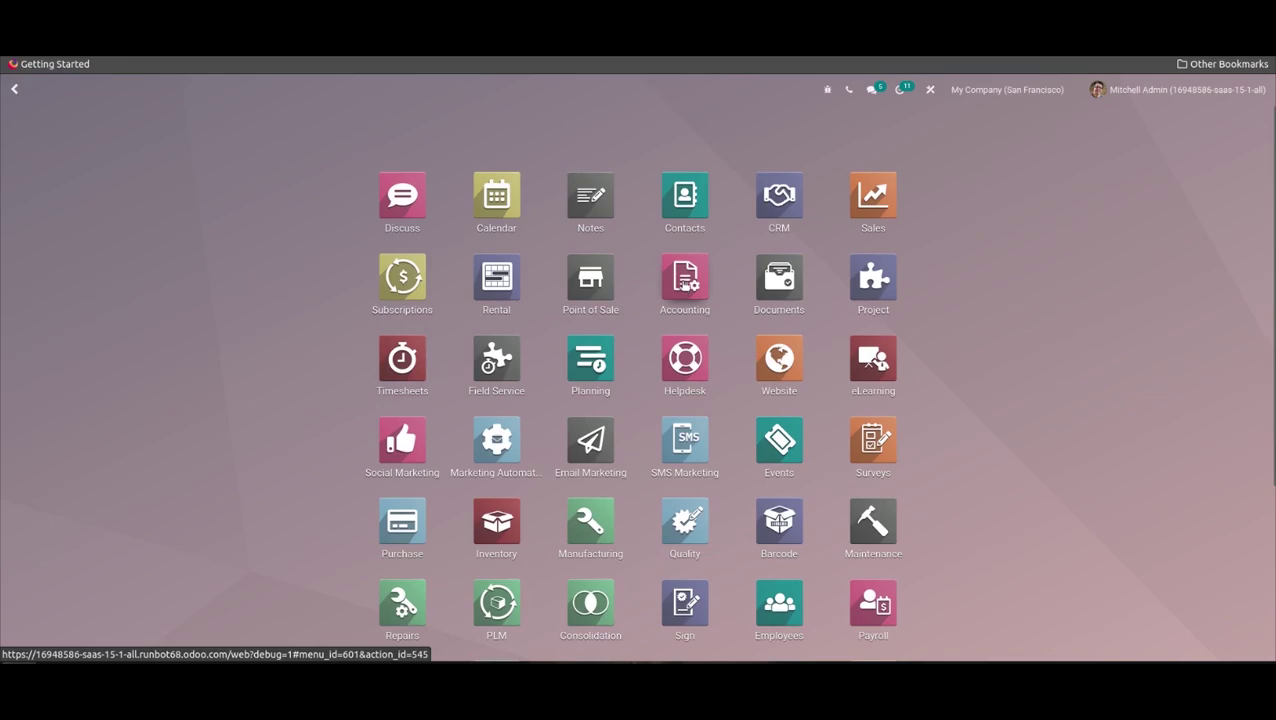
pyautogui.click(685, 280)
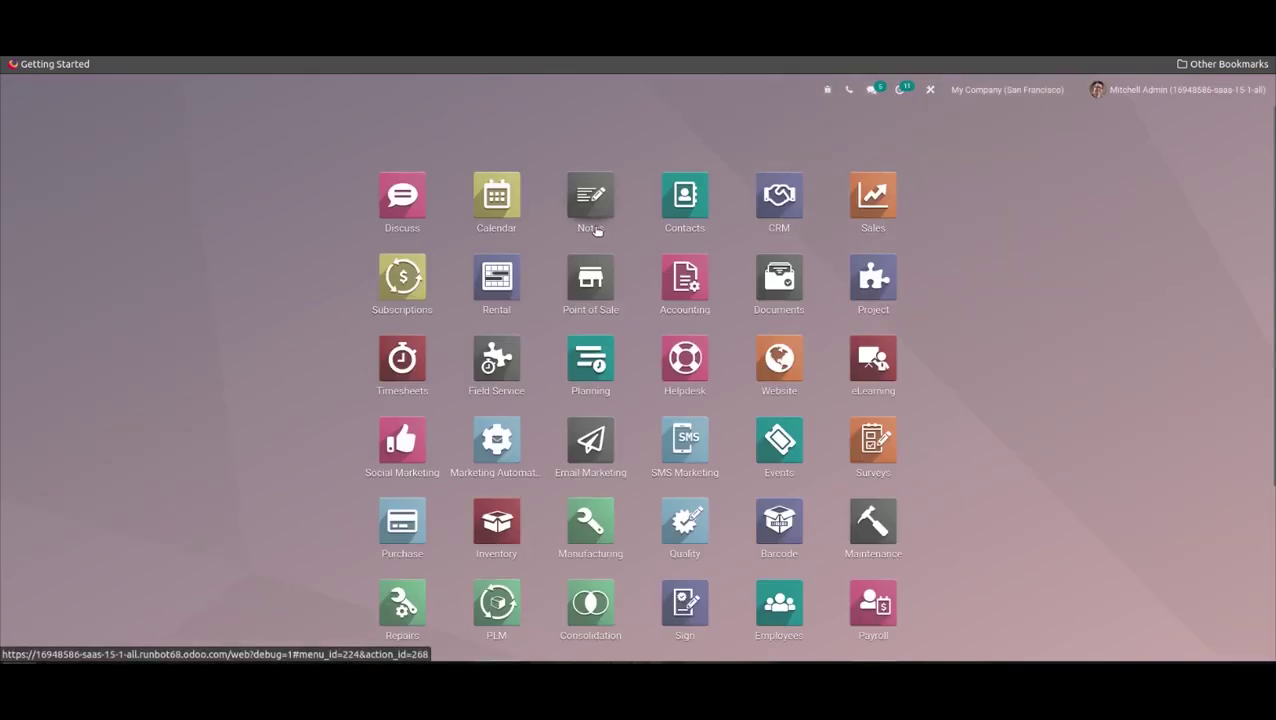
pyautogui.click(685, 280)
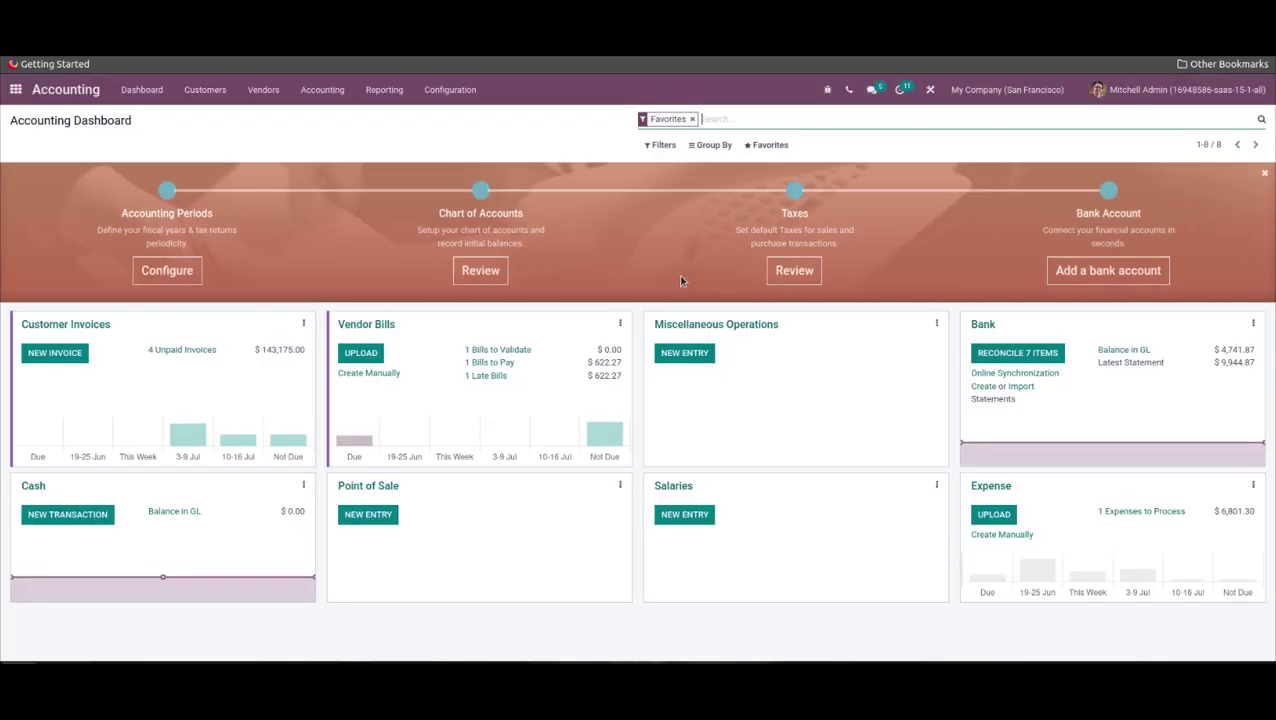
pyautogui.click(469, 91)
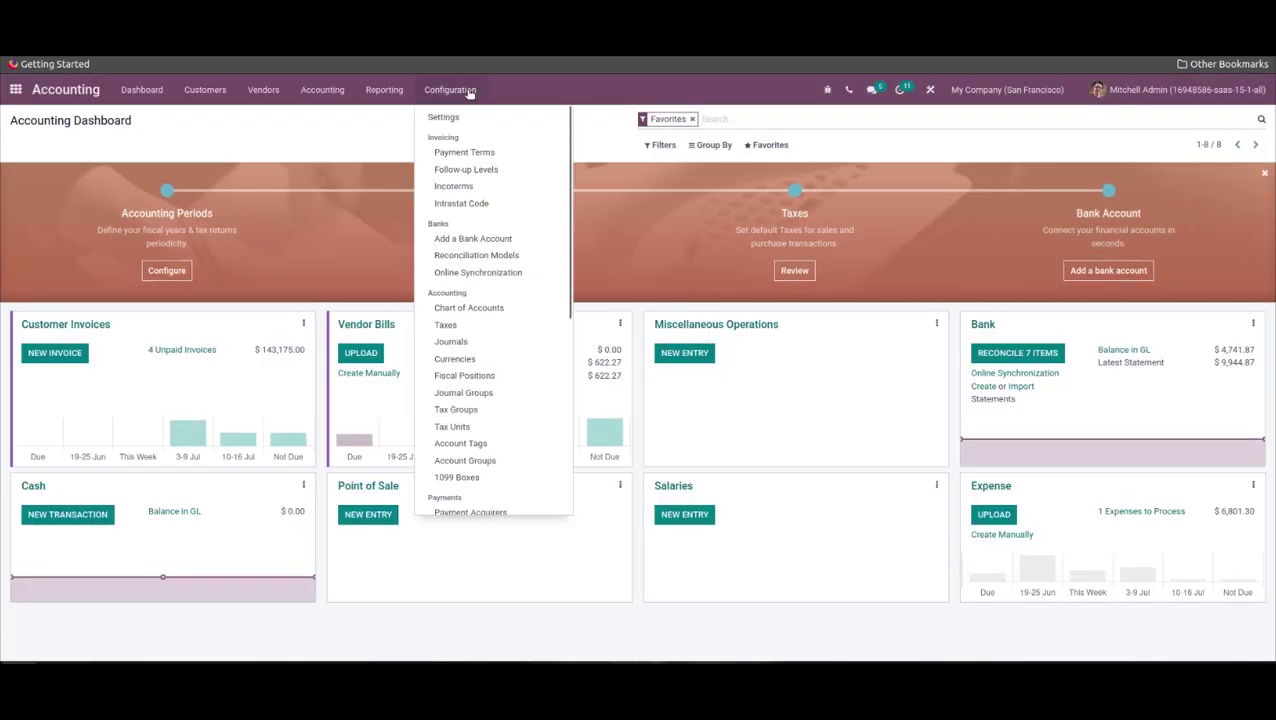
pyautogui.click(476, 239)
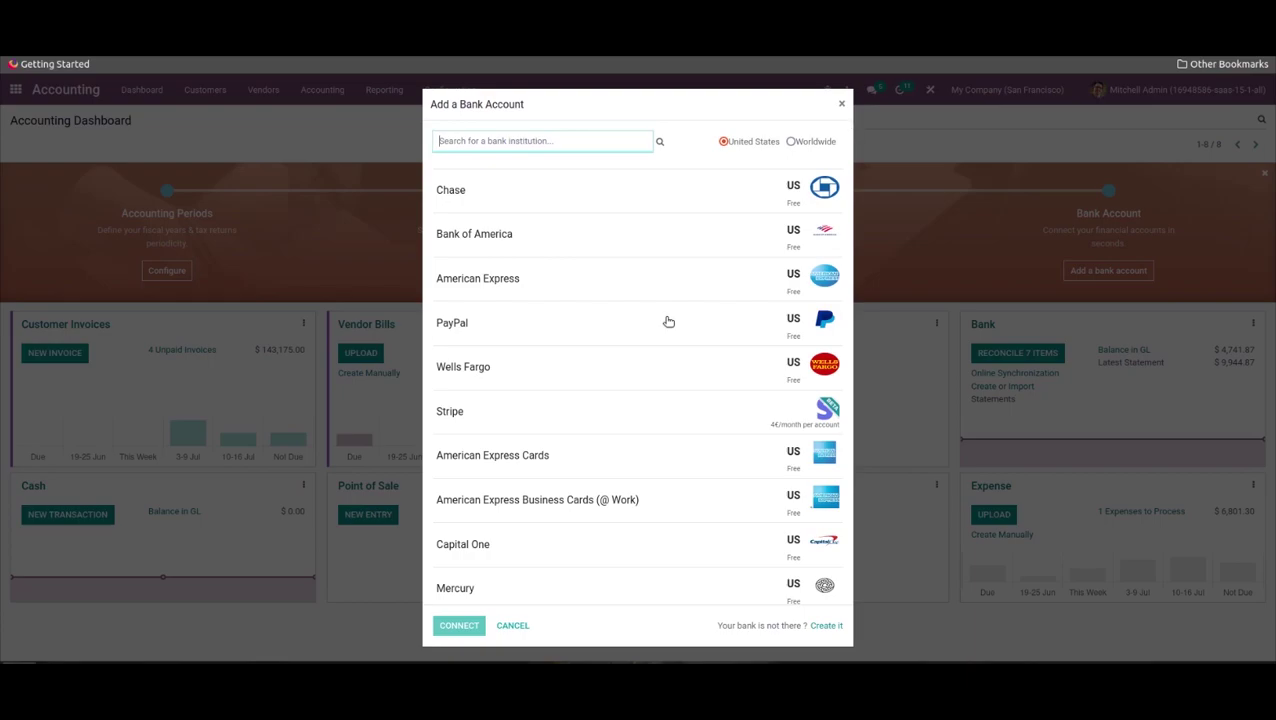
pyautogui.click(826, 625)
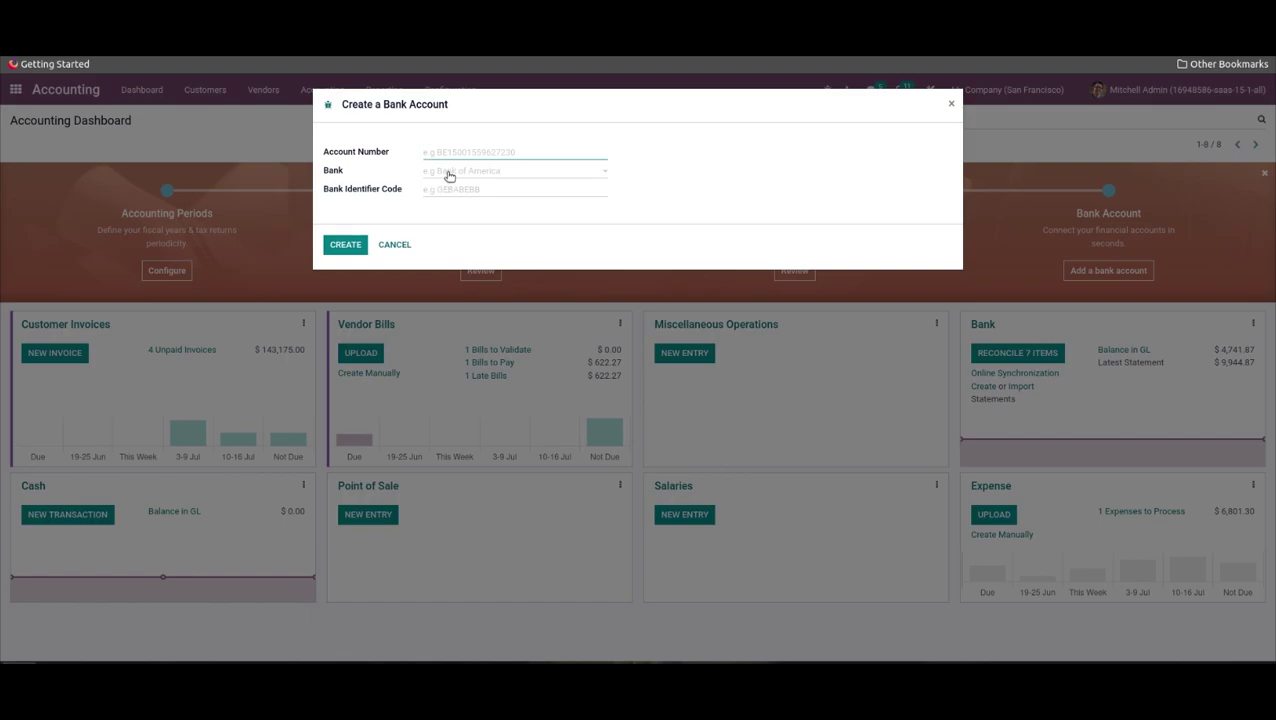
pyautogui.click(395, 245)
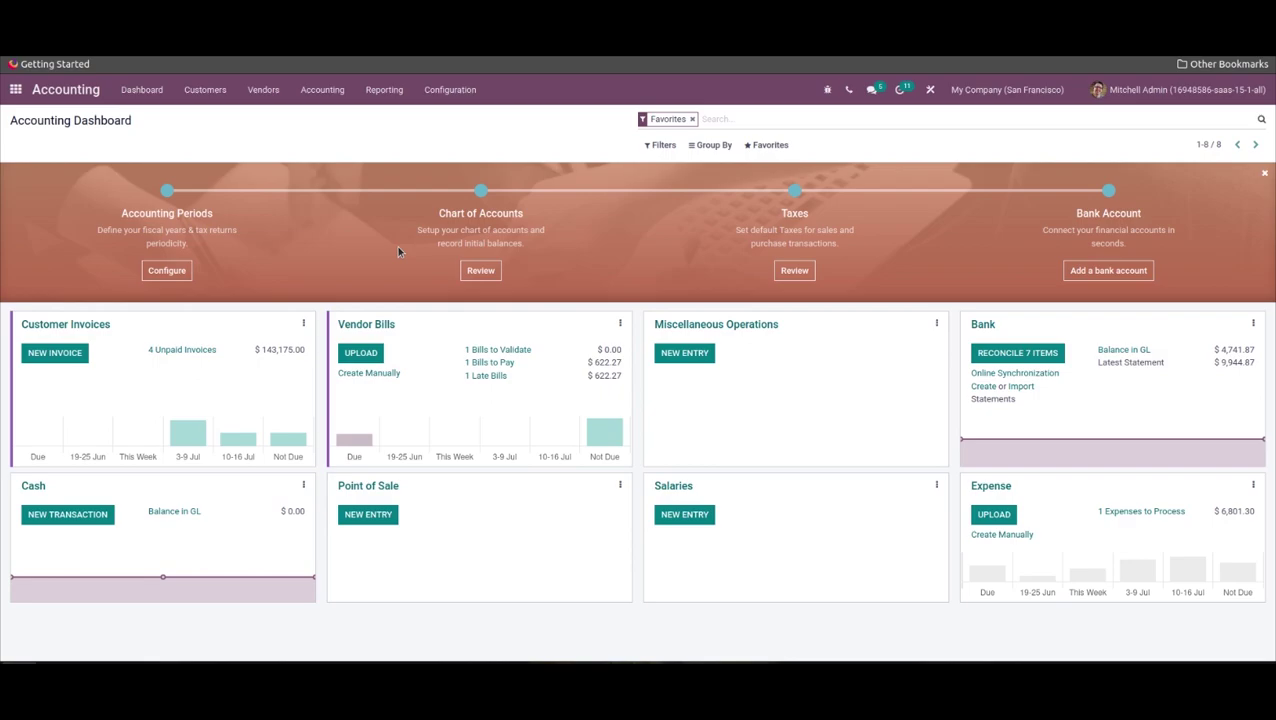
pyautogui.click(446, 92)
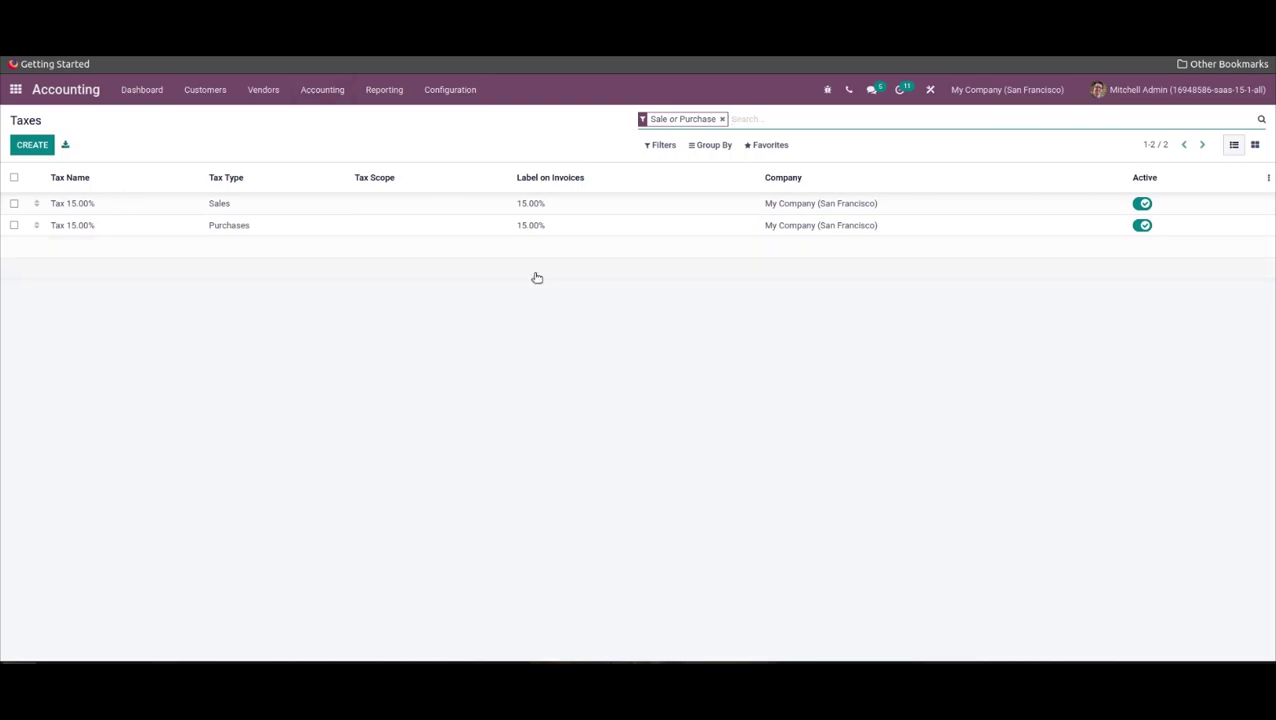
# - Start a new tax record from the Taxes list showing the 15.00% Sales and Purchases taxes
pyautogui.click(30, 146)
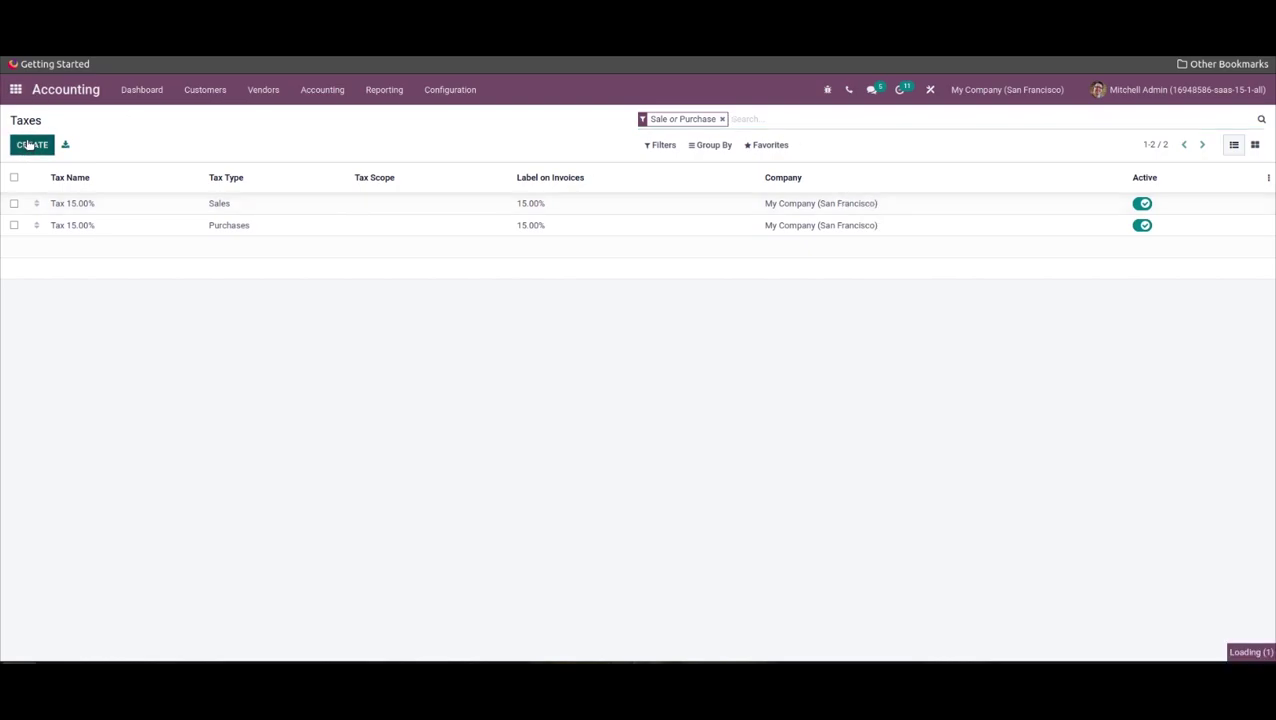